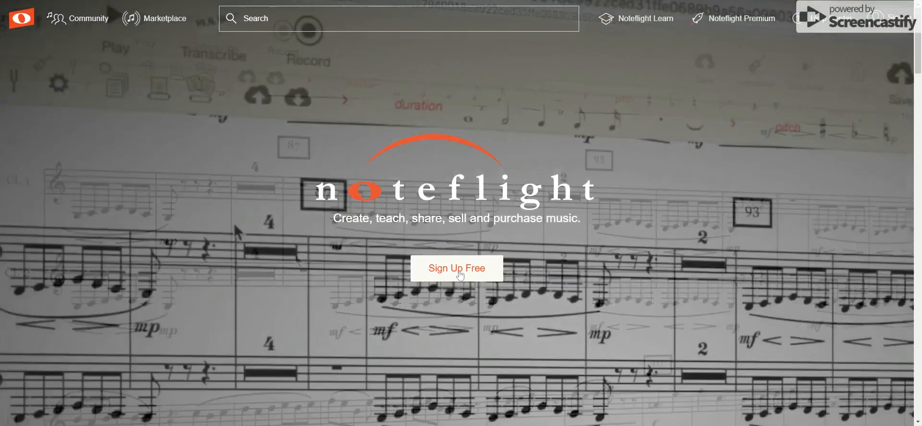
pyautogui.click(460, 273)
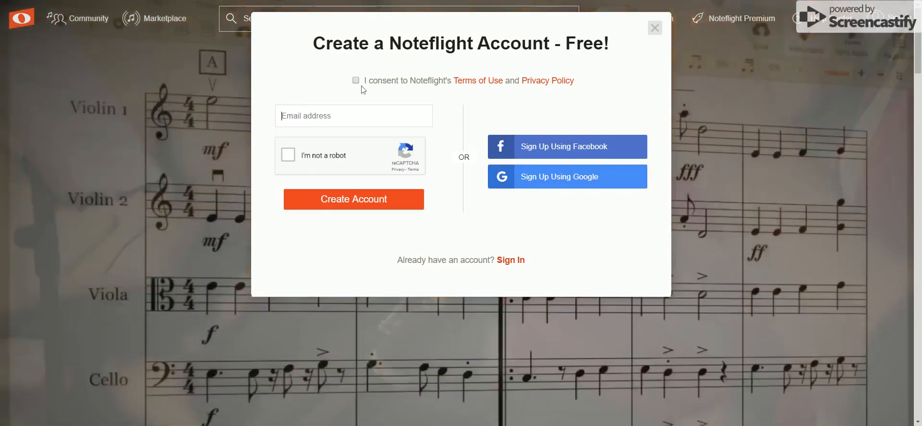
pyautogui.click(355, 80)
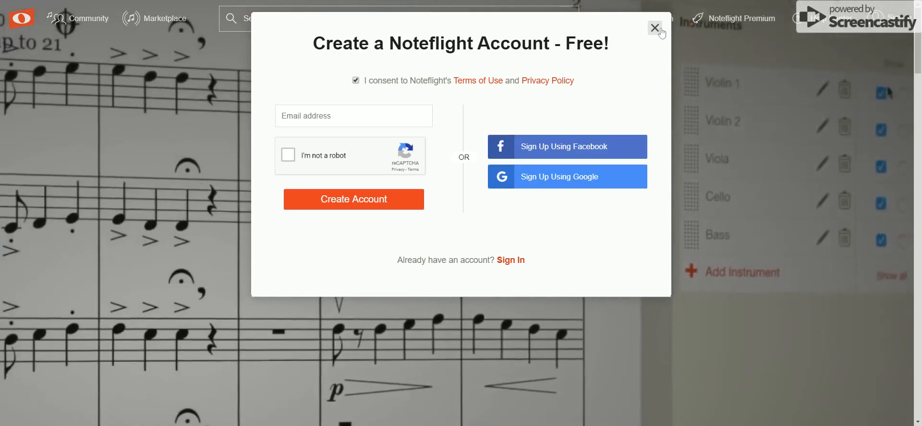
pyautogui.click(654, 28)
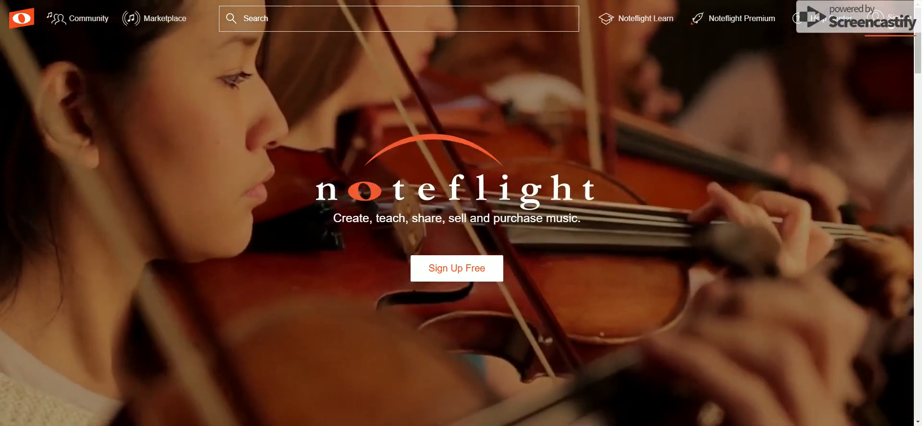
# Sign in to Noteflight using an existing Google account
pyautogui.click(890, 26)
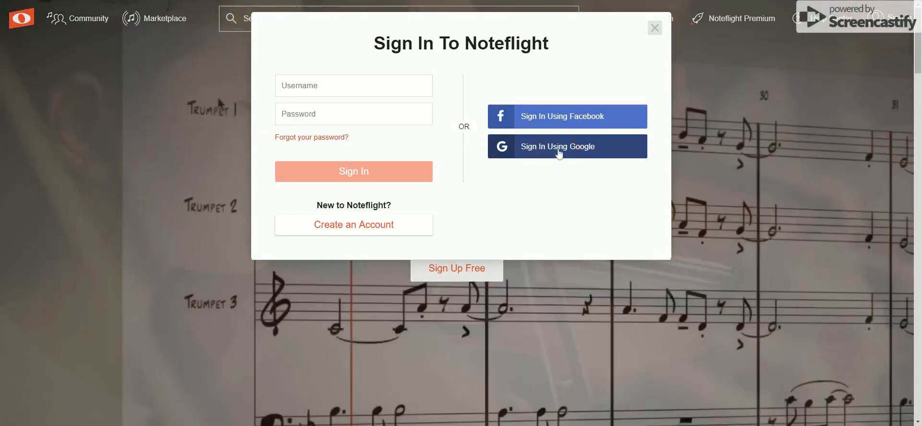
pyautogui.click(558, 152)
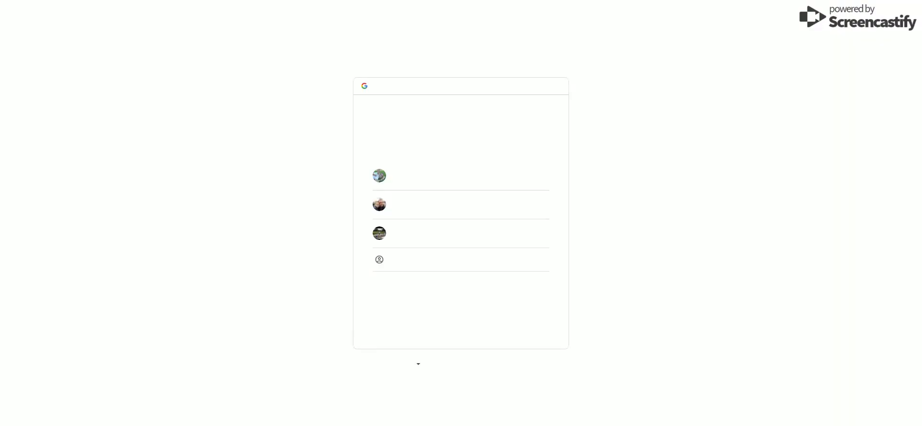
pyautogui.click(477, 201)
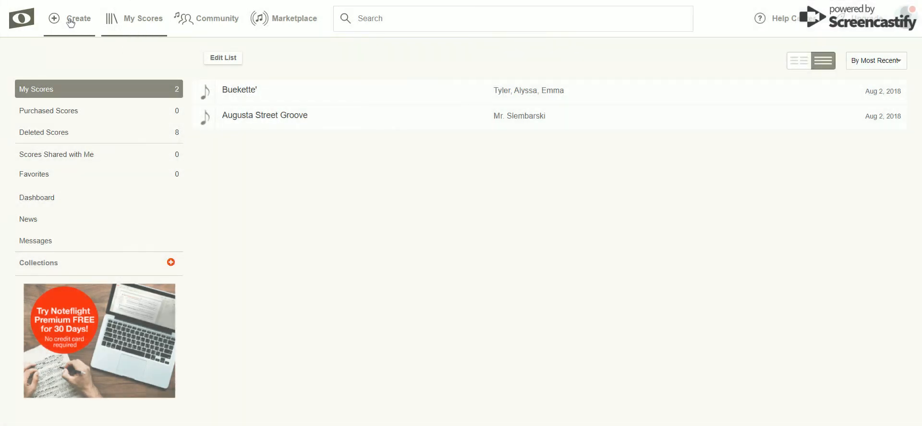
# Create a new score starting from a blank score sheet
pyautogui.click(70, 22)
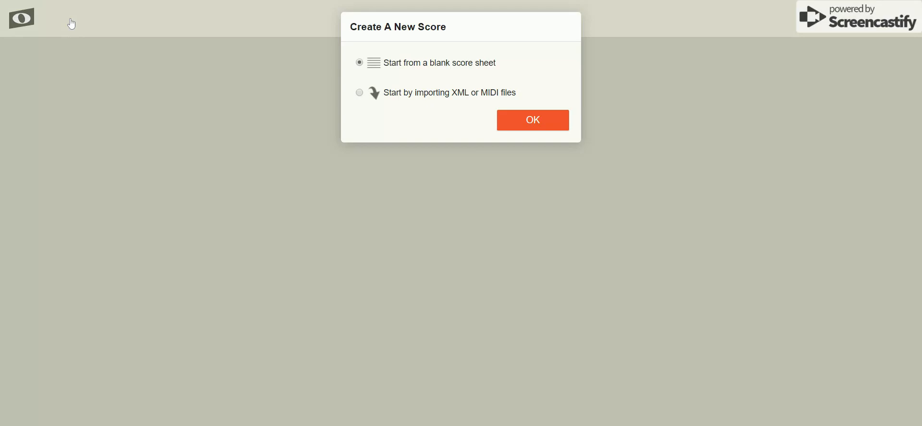
pyautogui.click(525, 119)
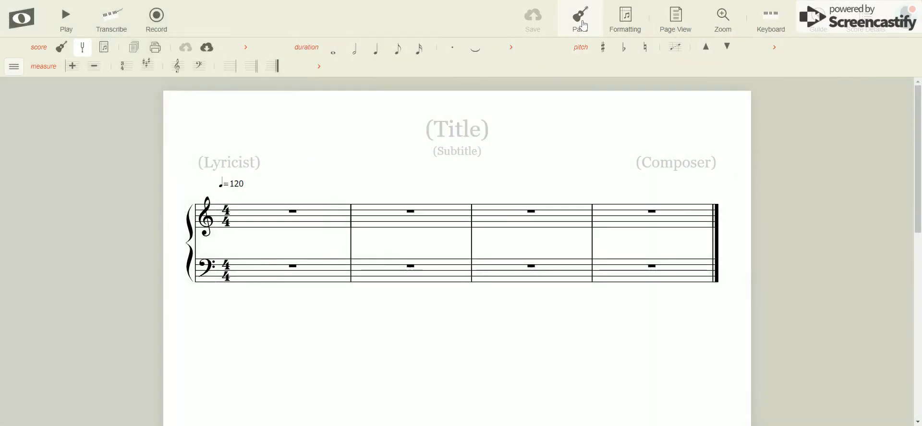
# Change the piano part's instrument to the woodwind Clarinet
pyautogui.click(582, 23)
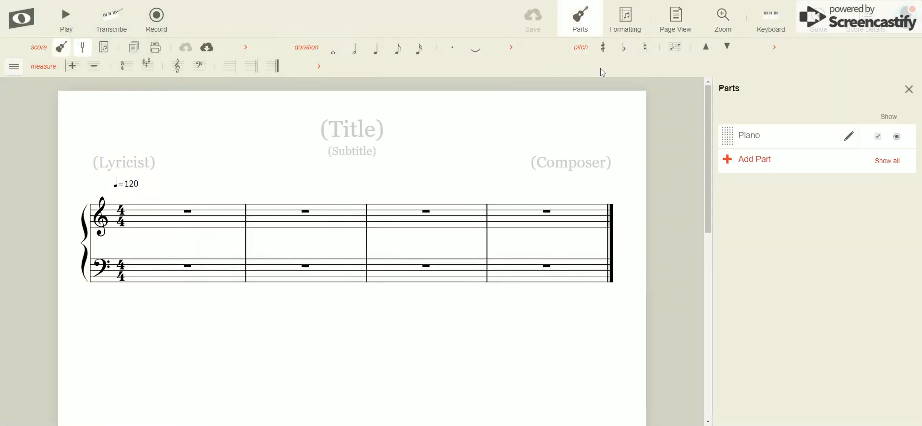
pyautogui.click(761, 163)
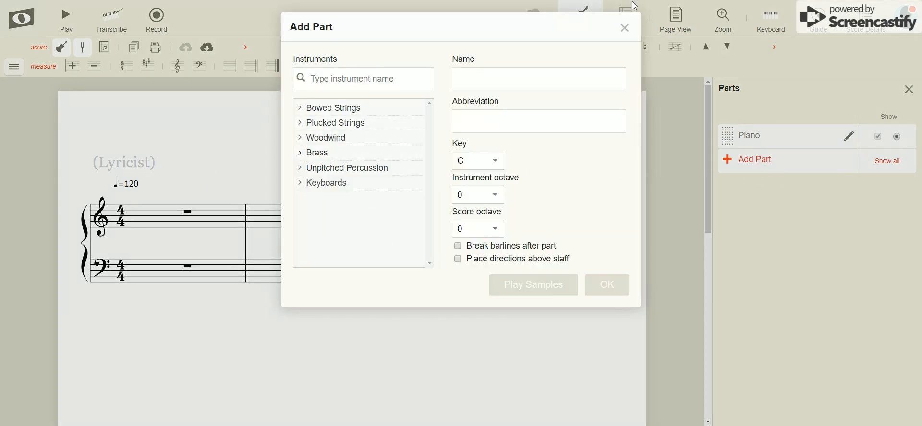
pyautogui.click(625, 29)
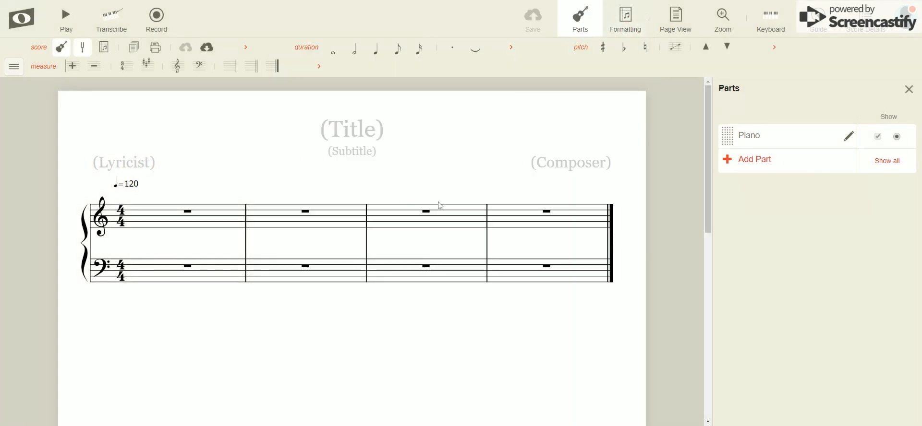
pyautogui.click(848, 137)
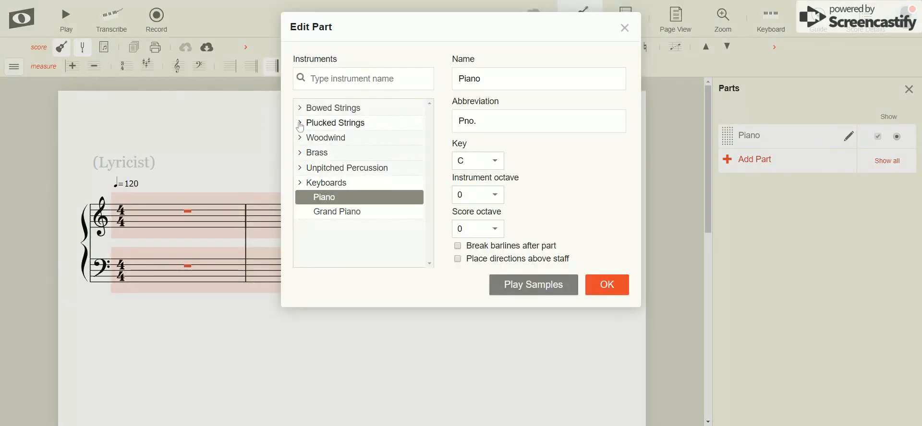
pyautogui.click(300, 139)
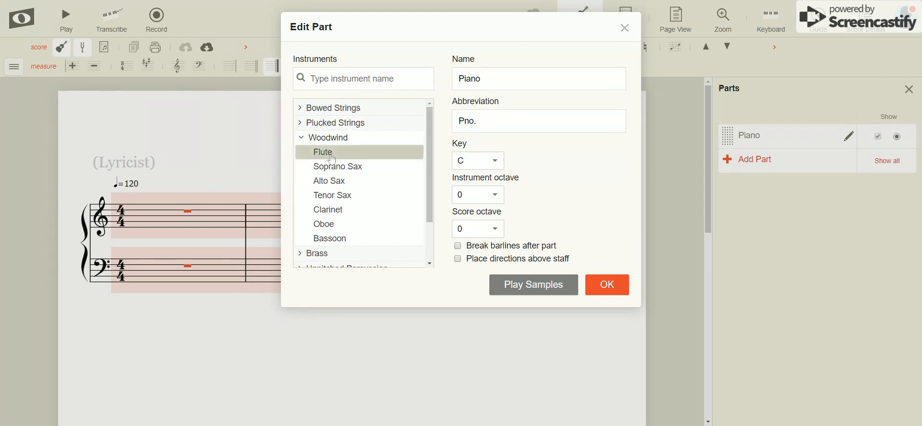
pyautogui.click(334, 215)
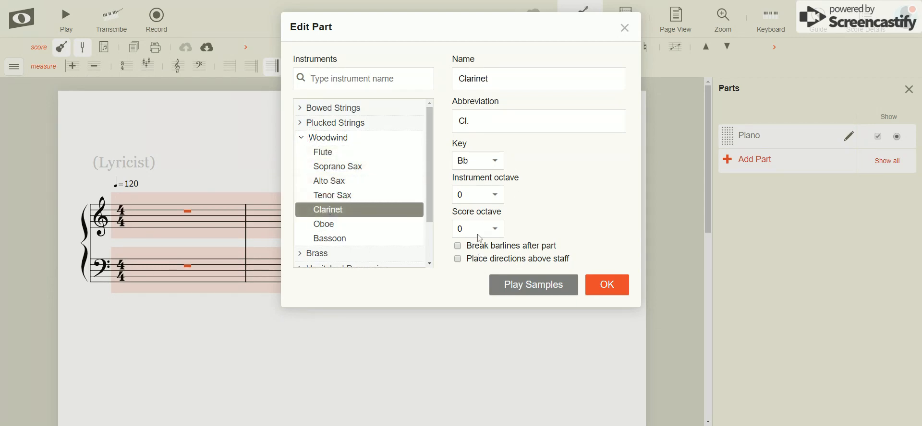
pyautogui.click(604, 283)
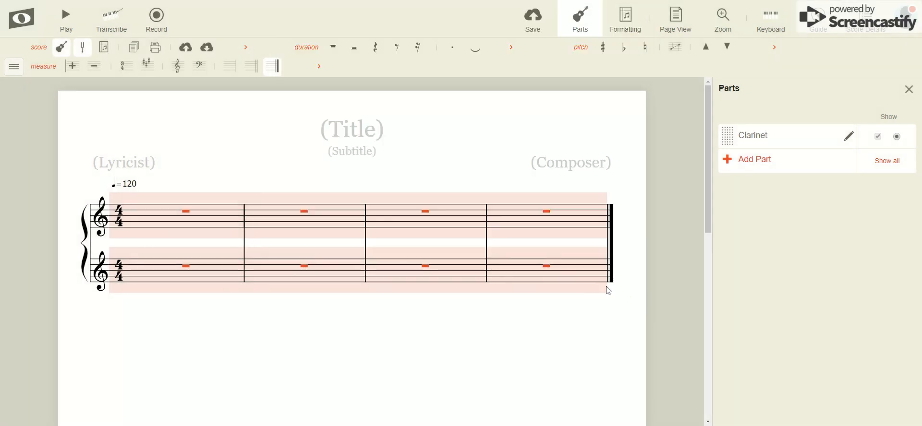
pyautogui.click(480, 326)
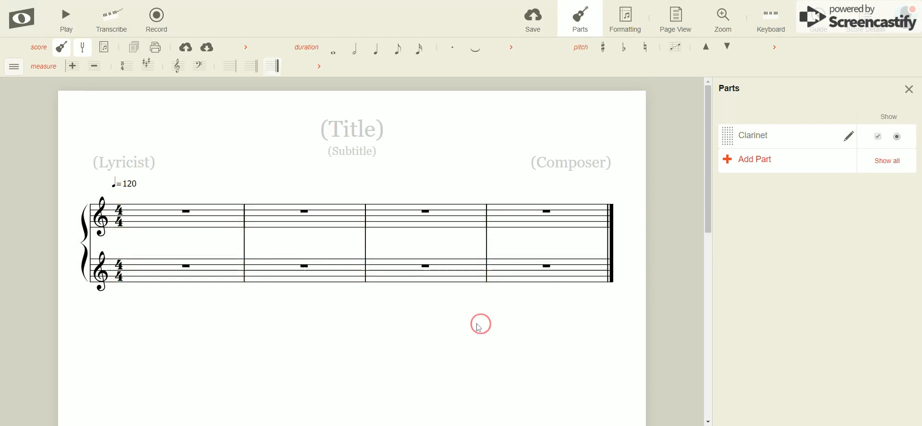
# Delete the lower staff of the clarinet part and close the parts list
pyautogui.click(66, 276)
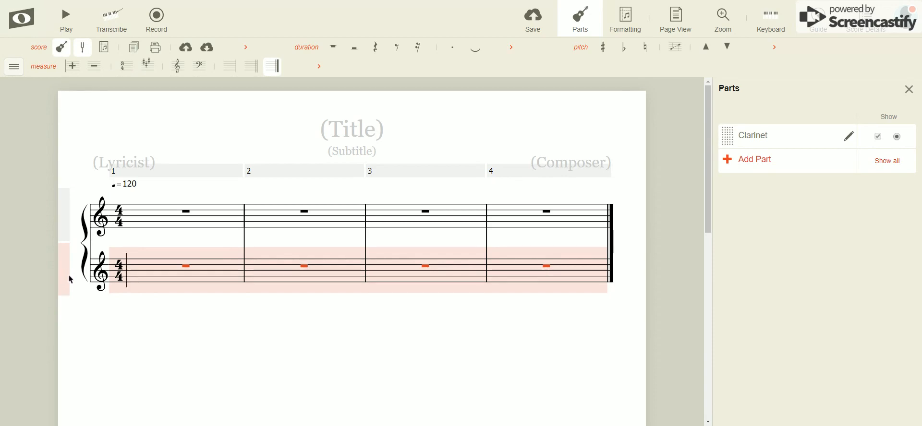
pyautogui.press('Delete')
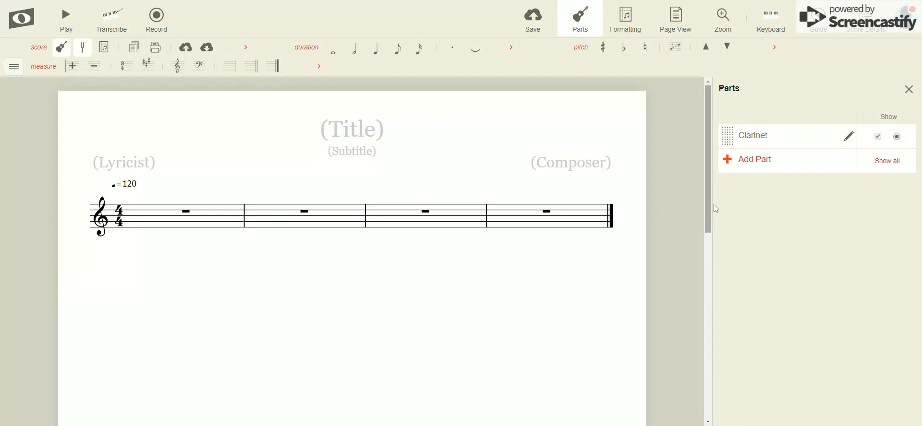
pyautogui.click(909, 92)
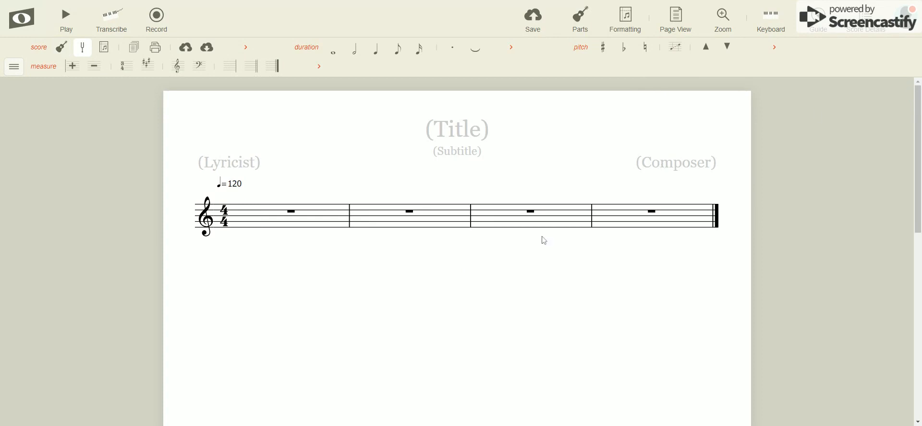
# Title the score "Trepak" and add the subtitle "from the Nutcracker Suite"
pyautogui.click(469, 138)
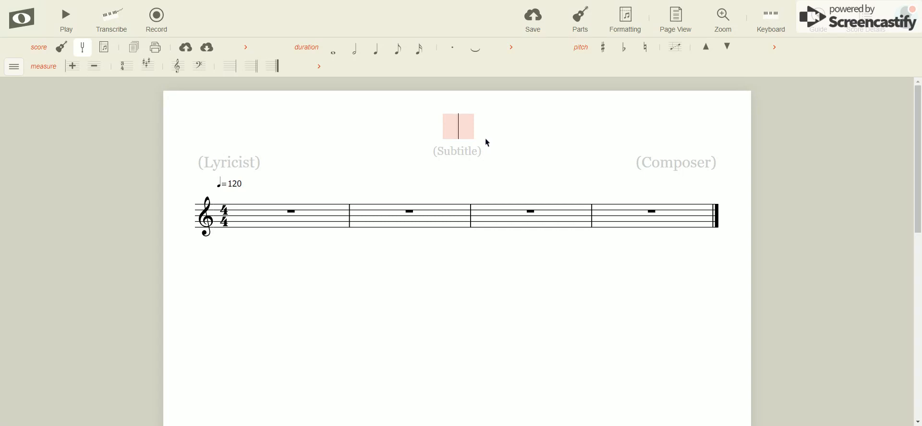
pyautogui.write('Trepak')
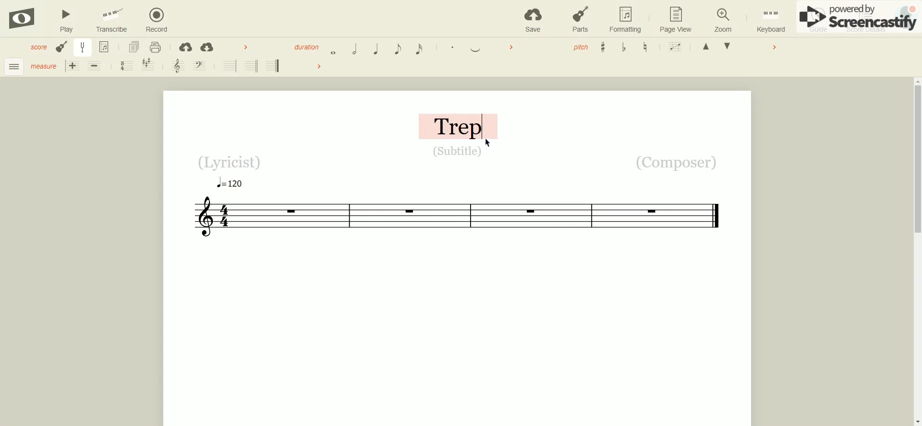
pyautogui.click(464, 151)
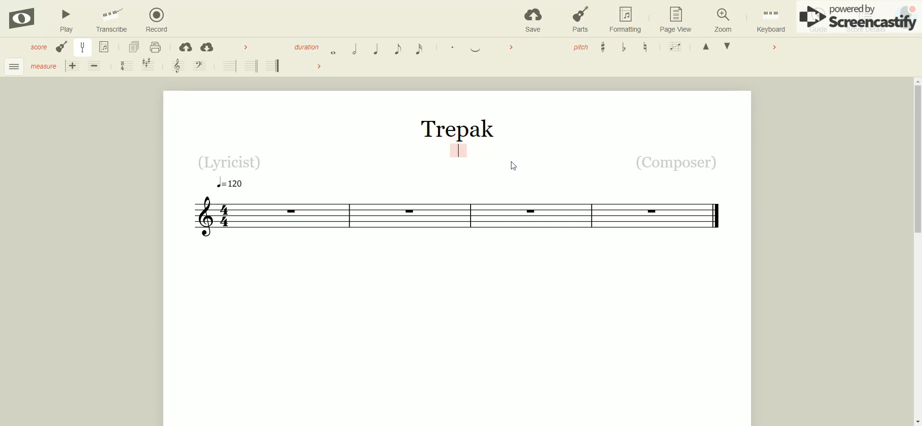
pyautogui.write('from th')
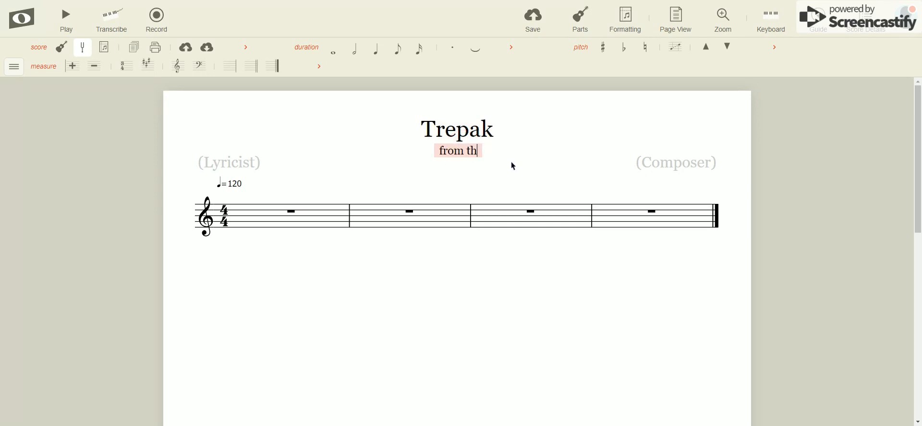
pyautogui.write('e Nutcracker')
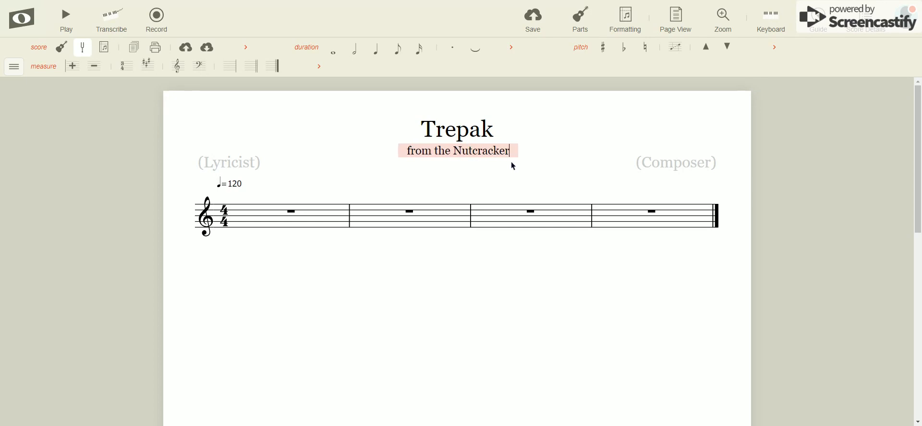
pyautogui.write(' Suite')
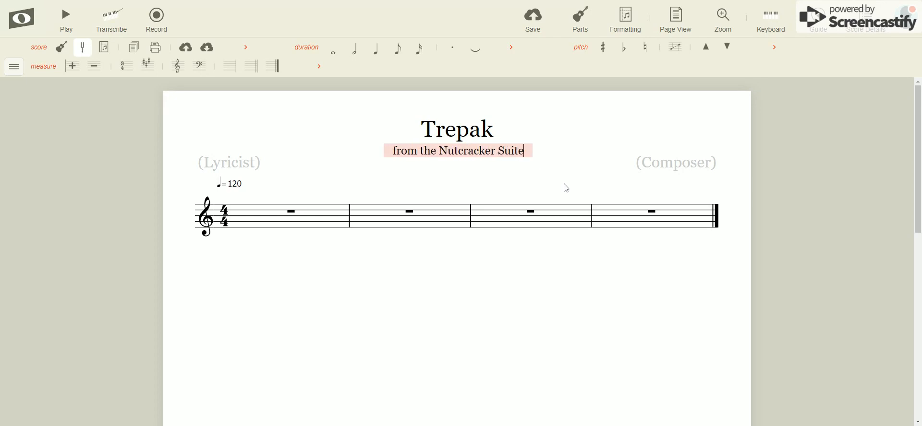
pyautogui.press('Return')
# Enter "Tschaikowsky" as the composer, with a second line reading "arr." followed by the arranger's full name
pyautogui.click(672, 182)
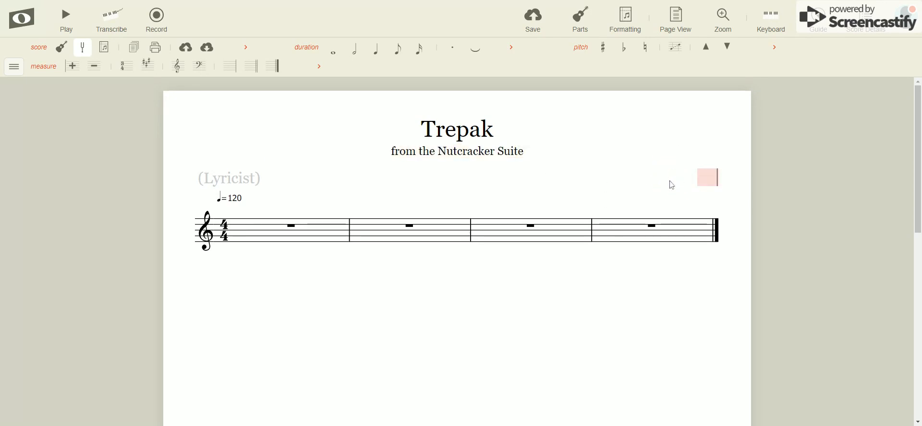
pyautogui.write('Tschaikowsky')
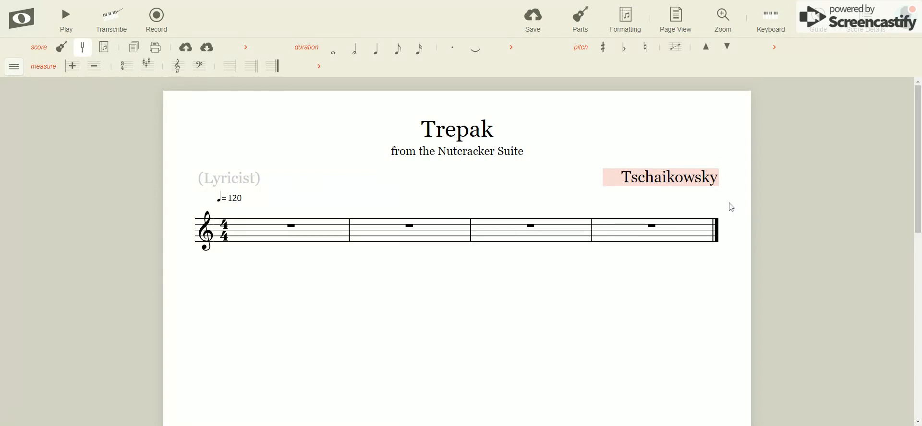
pyautogui.press('Return')
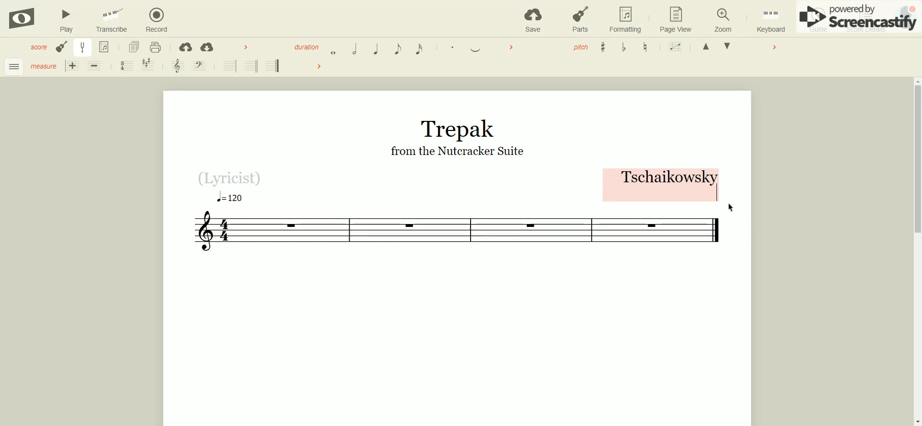
pyautogui.write('arr.')
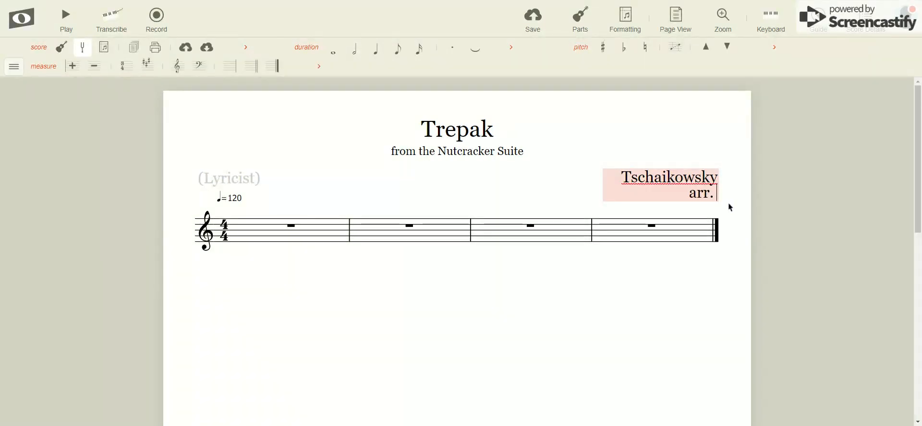
pyautogui.write(' Kenneth Henderson')
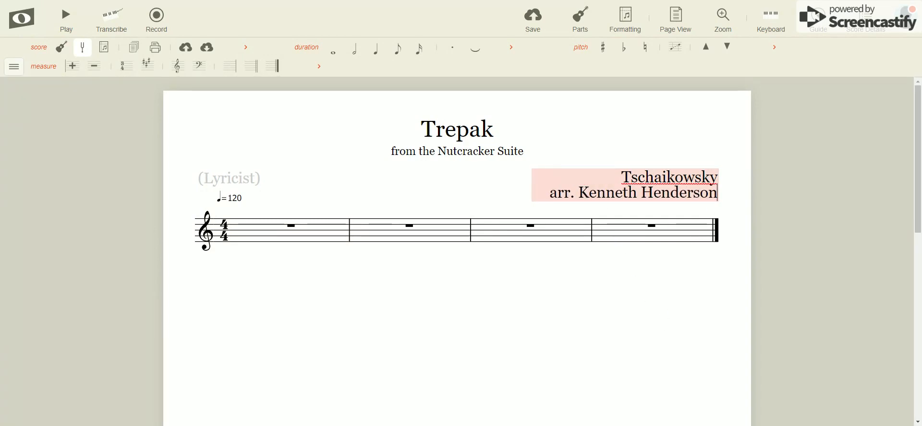
pyautogui.click(527, 404)
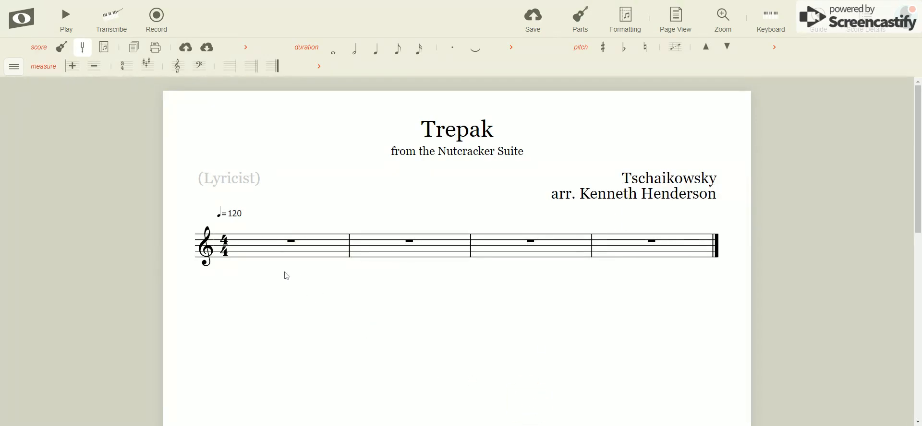
# Set the quarter-note tempo marking above measure 1 to 130
pyautogui.click(239, 218)
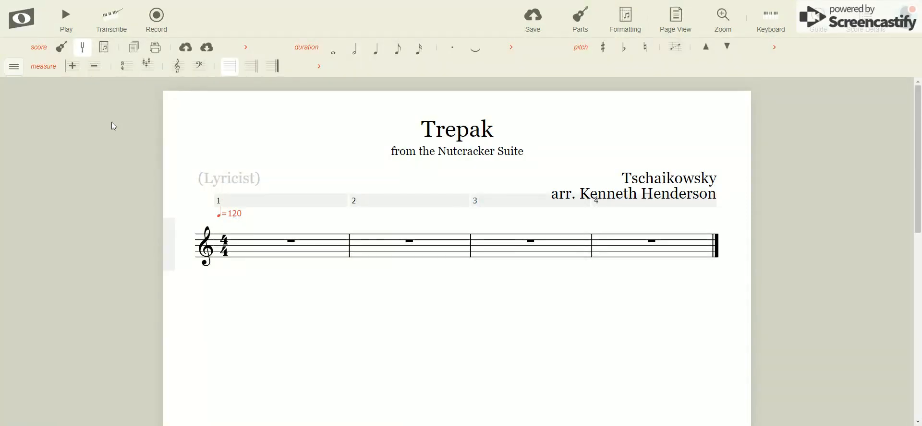
pyautogui.click(14, 67)
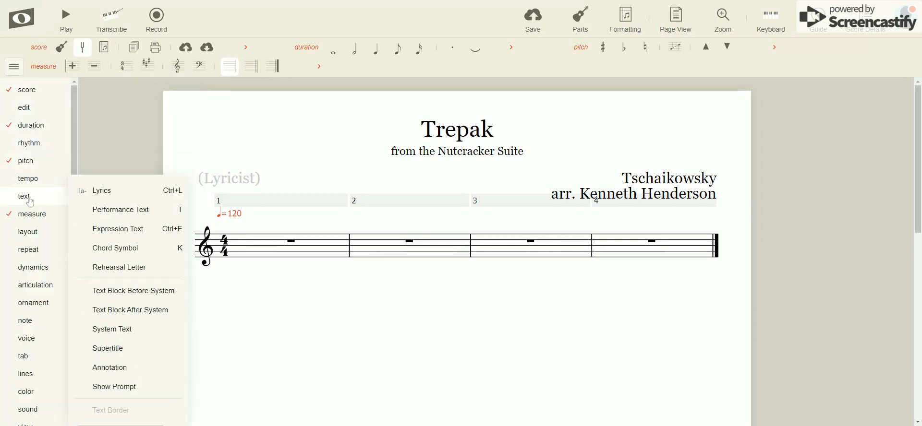
pyautogui.moveTo(37, 273)
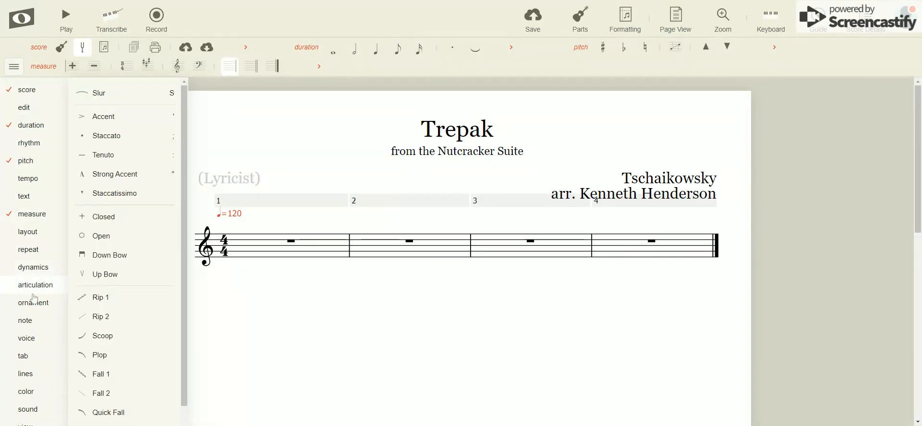
pyautogui.moveTo(35, 408)
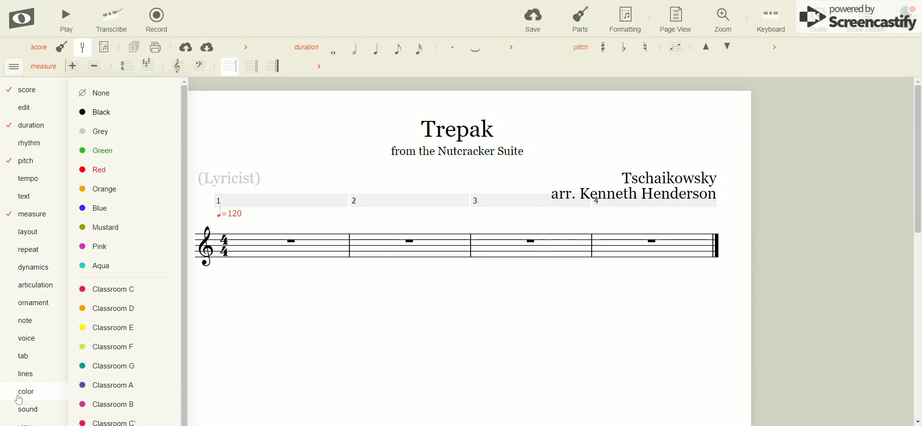
pyautogui.moveTo(4, 217)
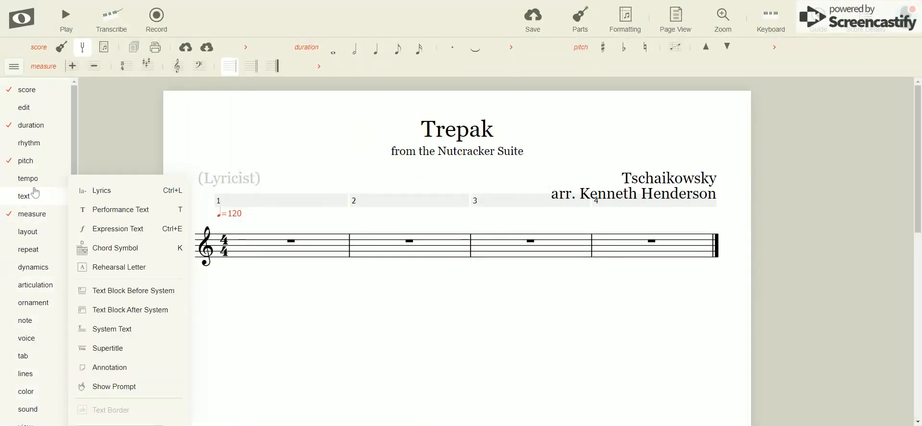
pyautogui.moveTo(29, 146)
pyautogui.moveTo(43, 107)
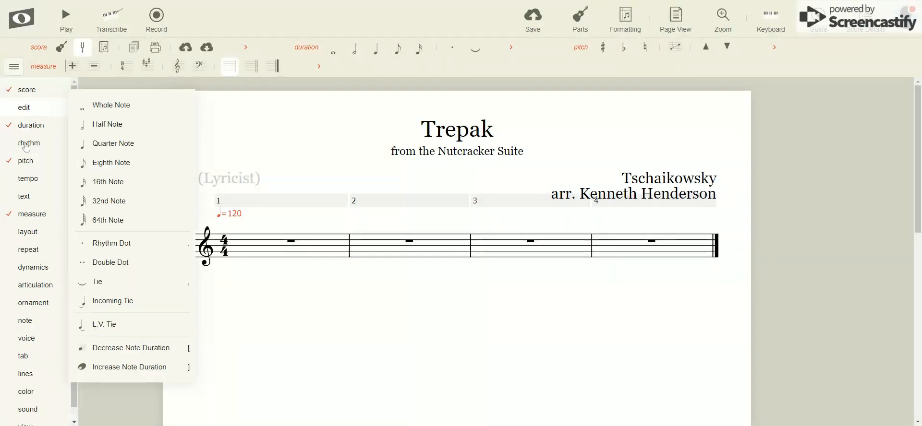
pyautogui.moveTo(31, 181)
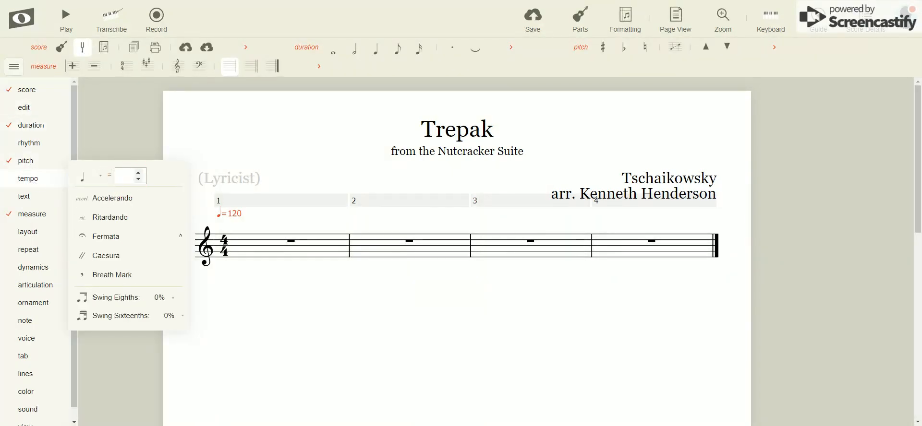
pyautogui.click(135, 175)
pyautogui.write('130')
pyautogui.press('Return')
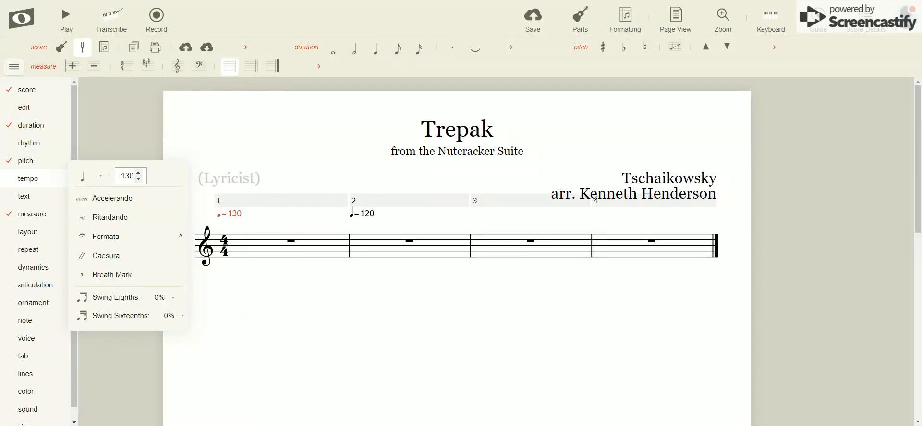
pyautogui.click(222, 151)
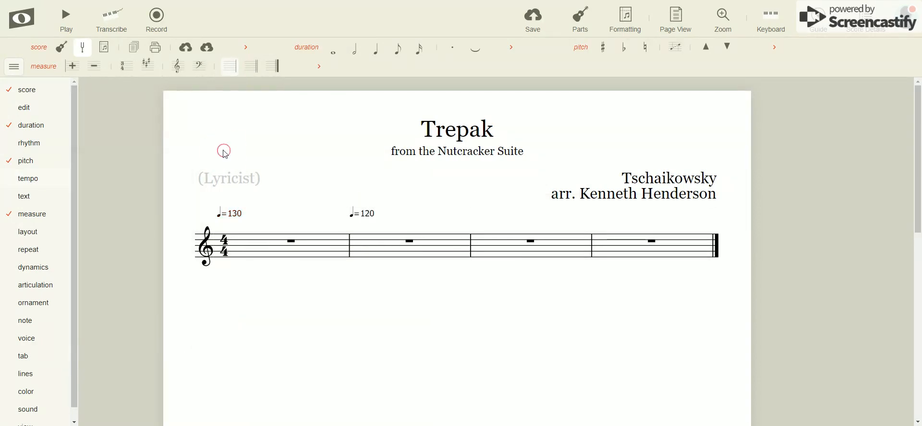
# Delete the tempo markings above measures 1 and 2
pyautogui.click(234, 216)
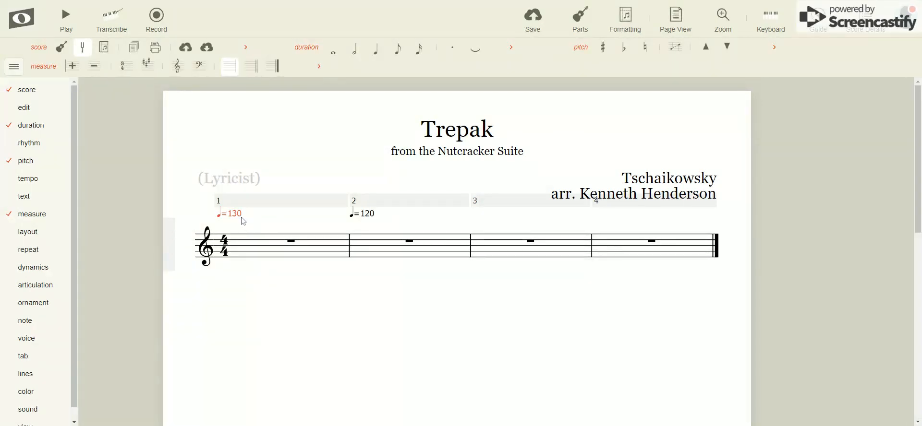
pyautogui.press('Delete')
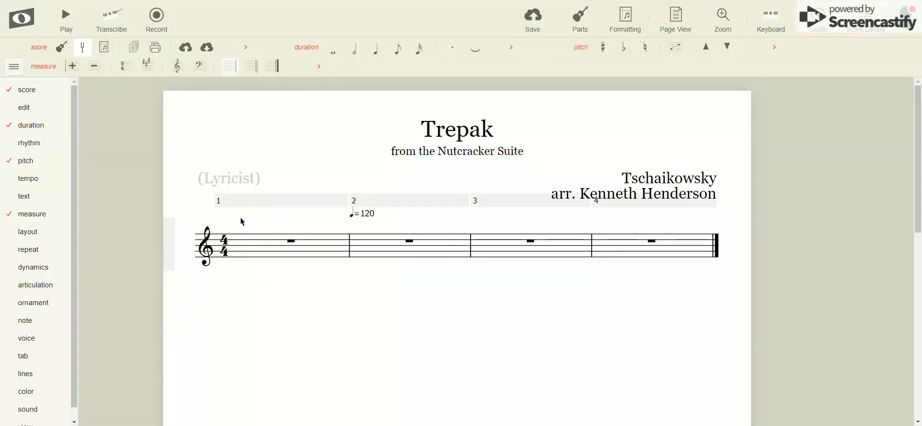
pyautogui.click(359, 213)
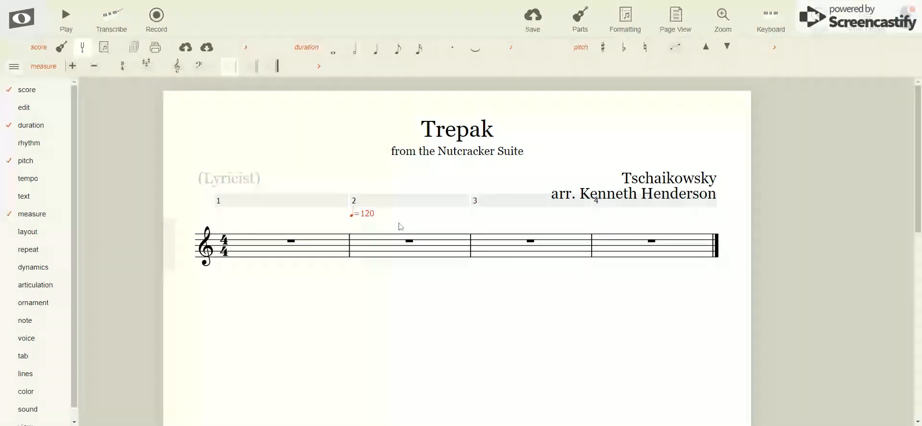
pyautogui.press('Delete')
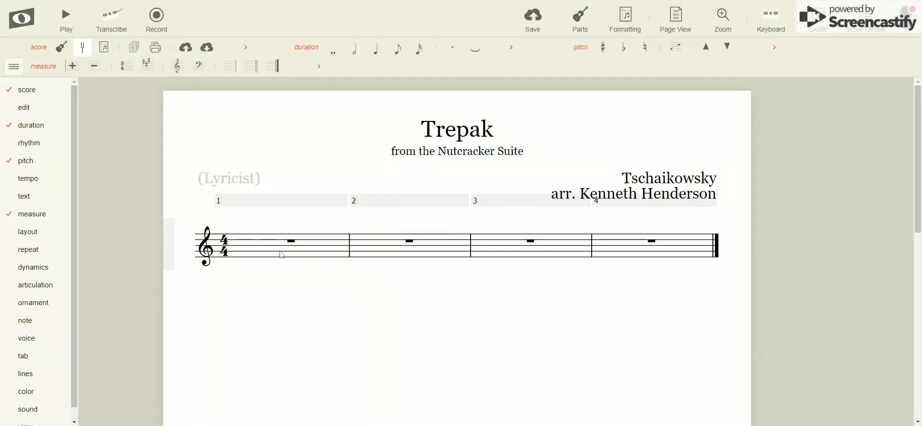
# Change the time signature at the start of the staff to cut time
pyautogui.doubleClick(228, 258)
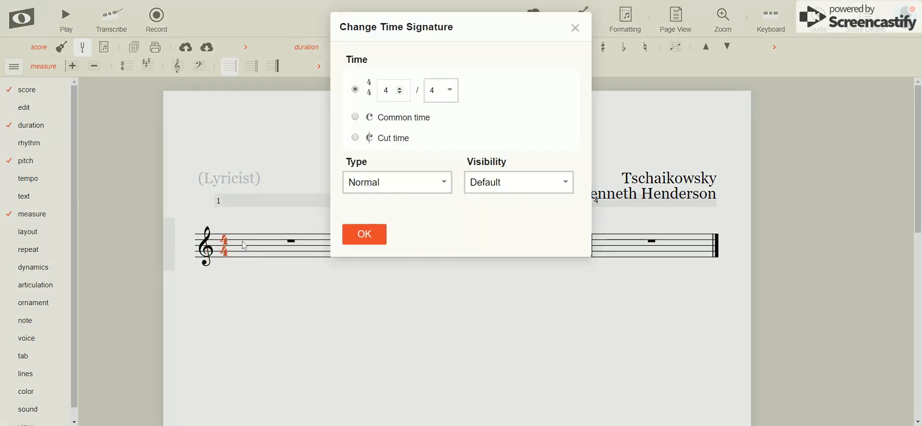
pyautogui.click(359, 140)
pyautogui.click(373, 237)
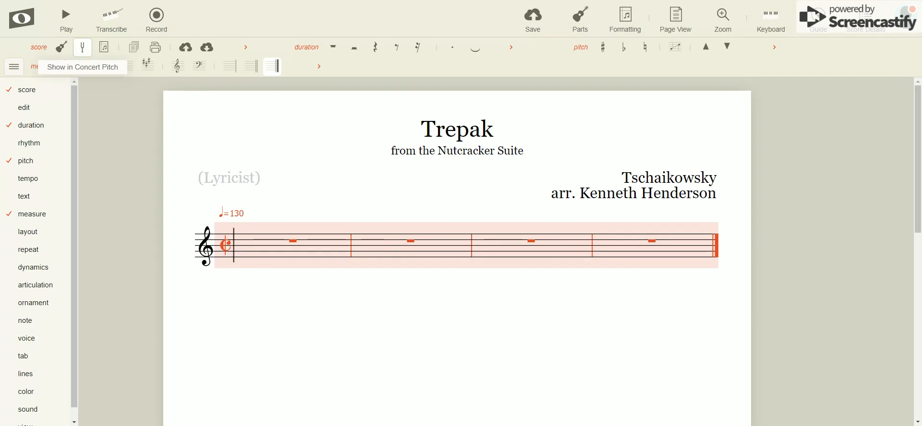
# Compare the staff in concert and transposed pitch, leaving the concert pitch display turned off
pyautogui.click(83, 48)
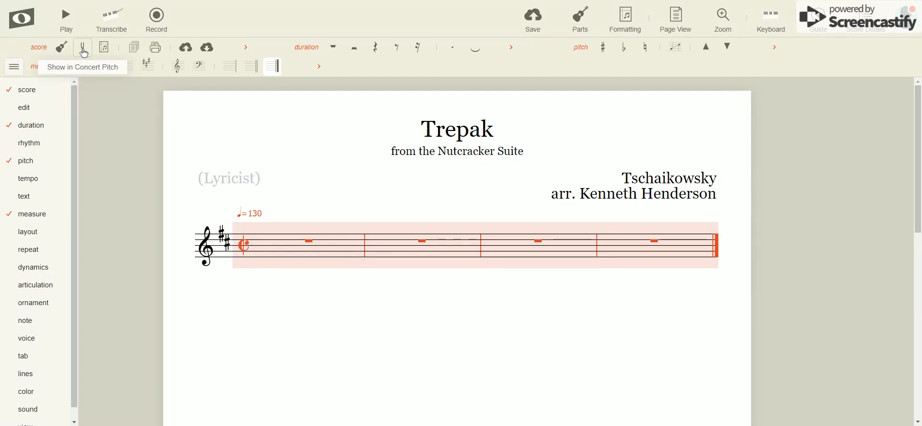
pyautogui.click(84, 52)
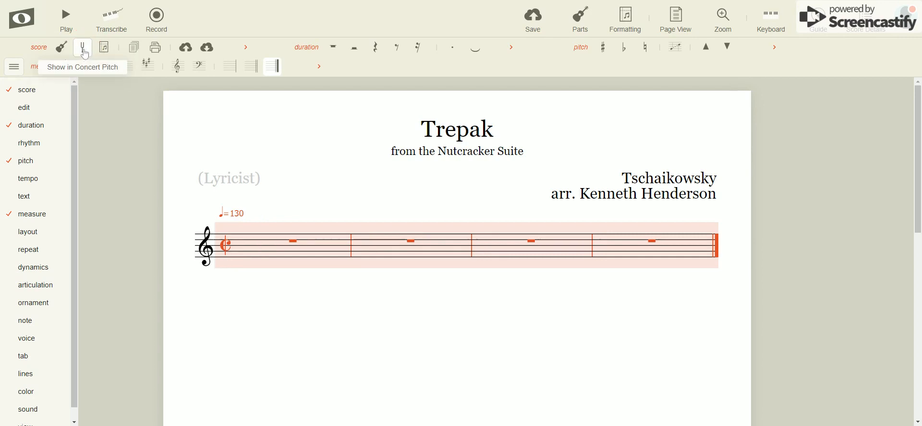
pyautogui.click(84, 51)
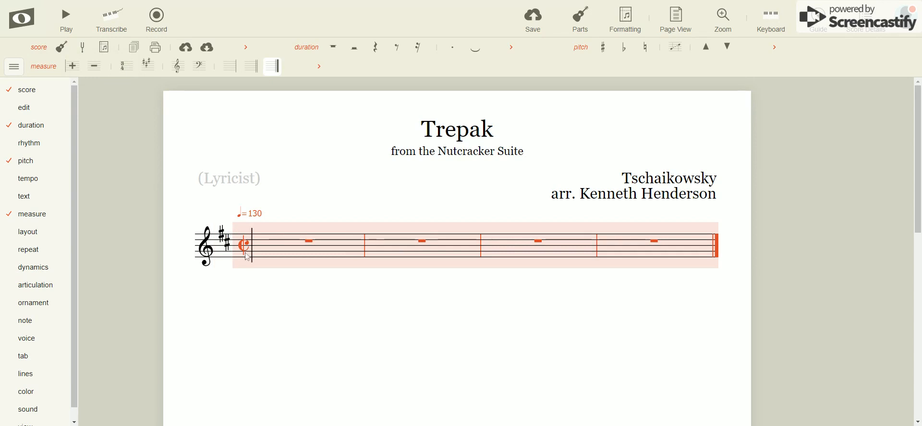
# Change the key signature of the selected four measures to F major
pyautogui.click(227, 246)
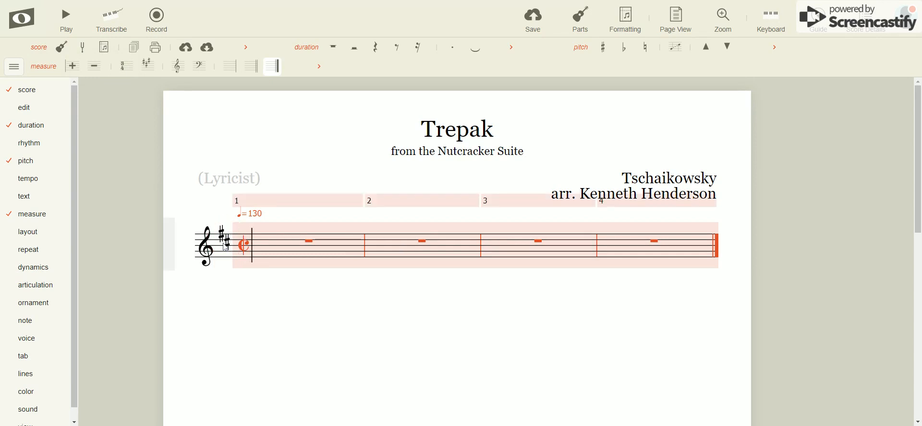
pyautogui.click(226, 247)
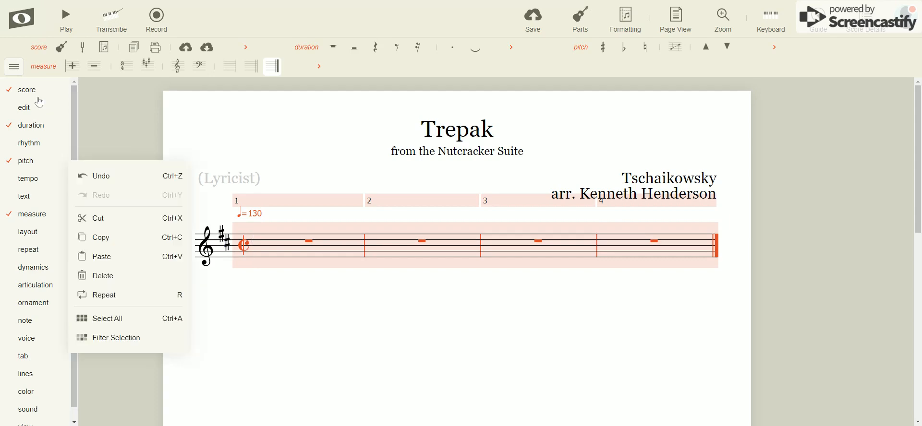
pyautogui.click(12, 67)
pyautogui.click(12, 67)
pyautogui.moveTo(17, 91)
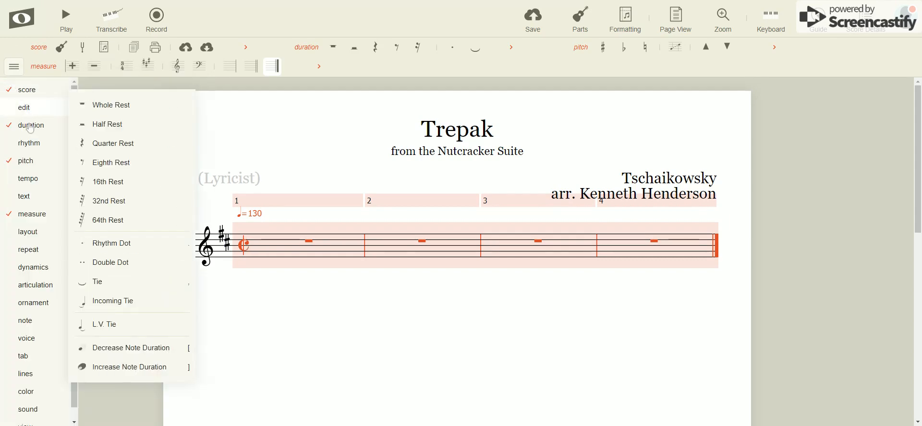
pyautogui.moveTo(35, 287)
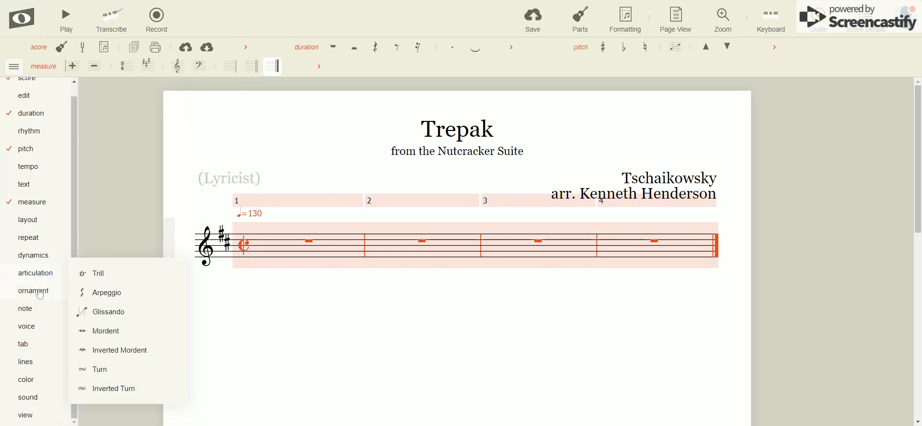
pyautogui.moveTo(47, 270)
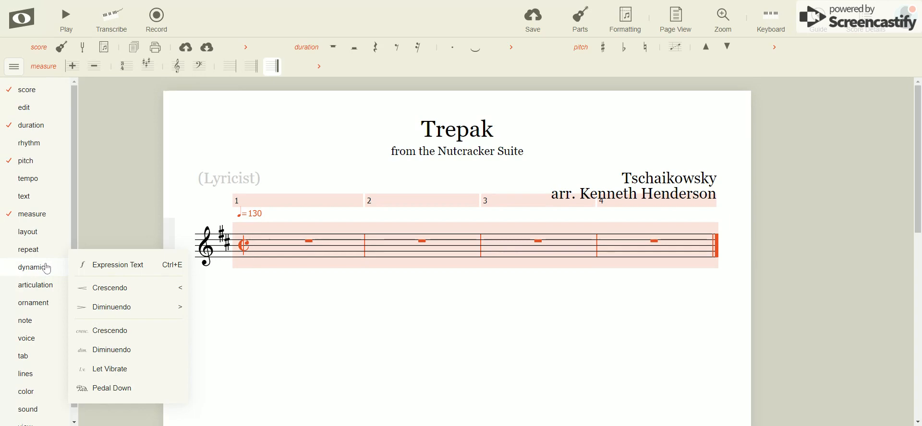
pyautogui.moveTo(45, 256)
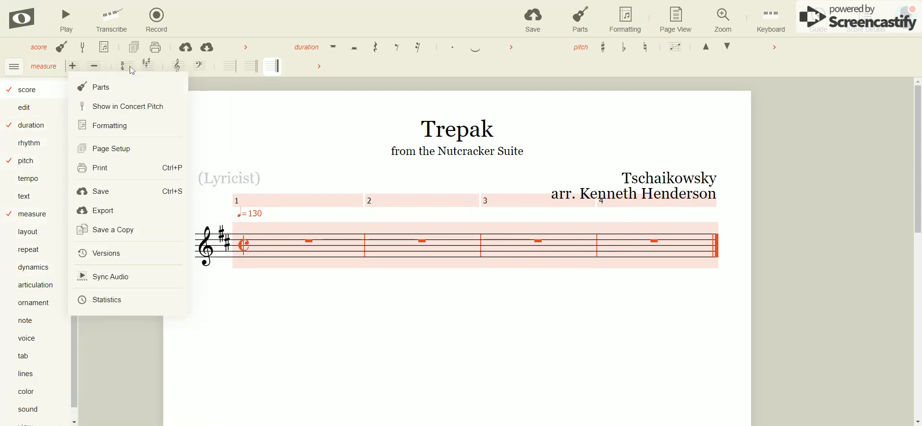
pyautogui.moveTo(27, 218)
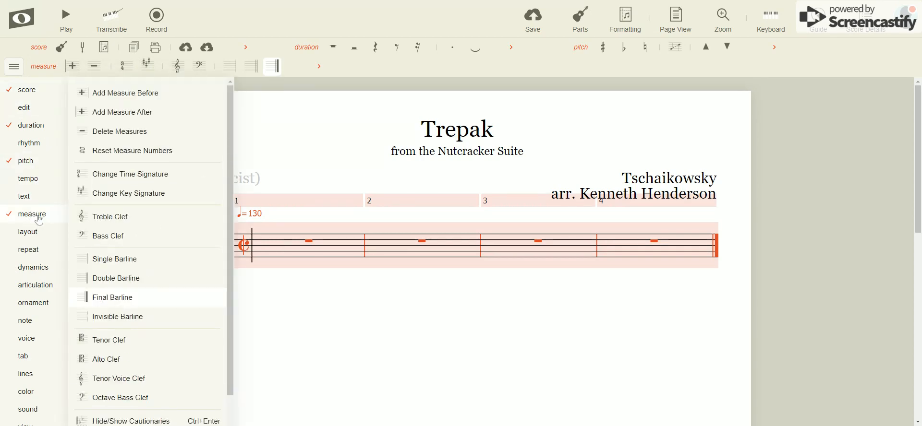
pyautogui.click(87, 197)
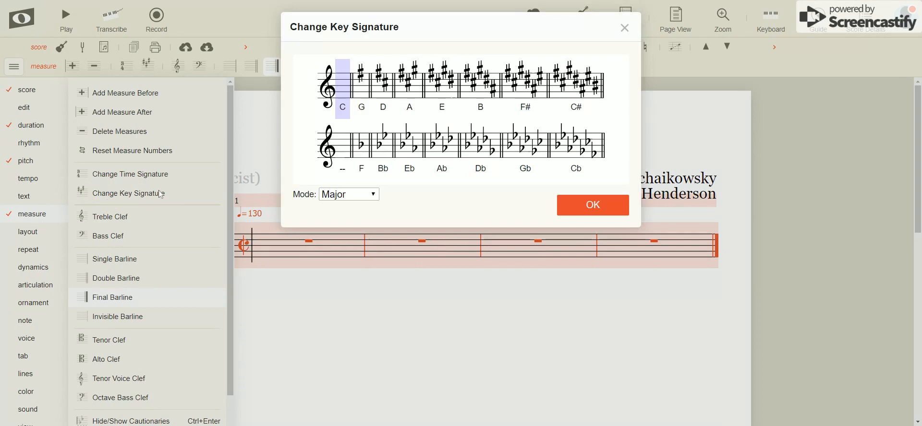
pyautogui.click(369, 149)
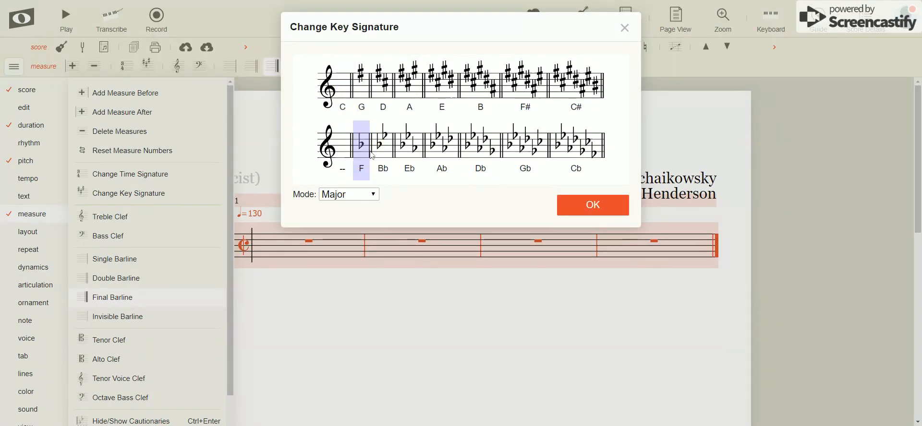
pyautogui.click(568, 205)
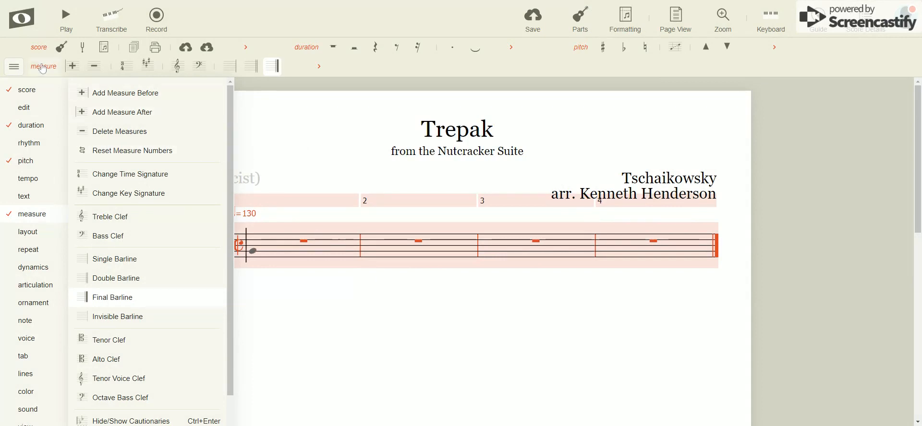
# Check the new key signature in concert pitch and return to the transposed display
pyautogui.click(16, 71)
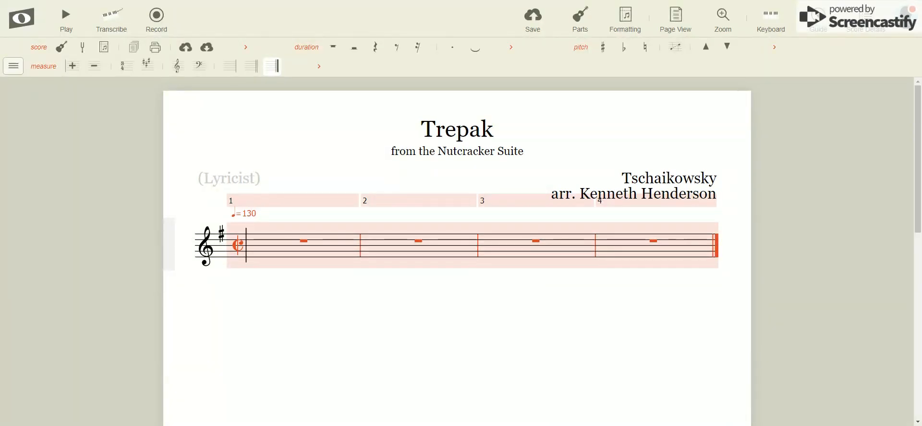
pyautogui.click(82, 47)
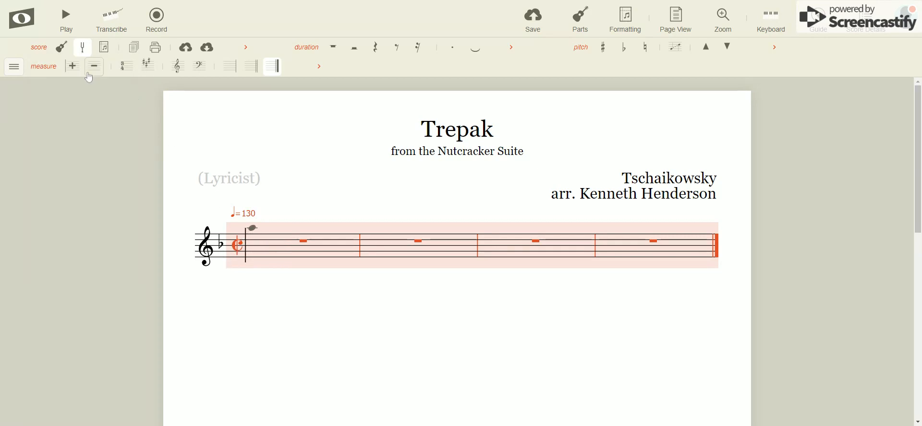
pyautogui.click(83, 48)
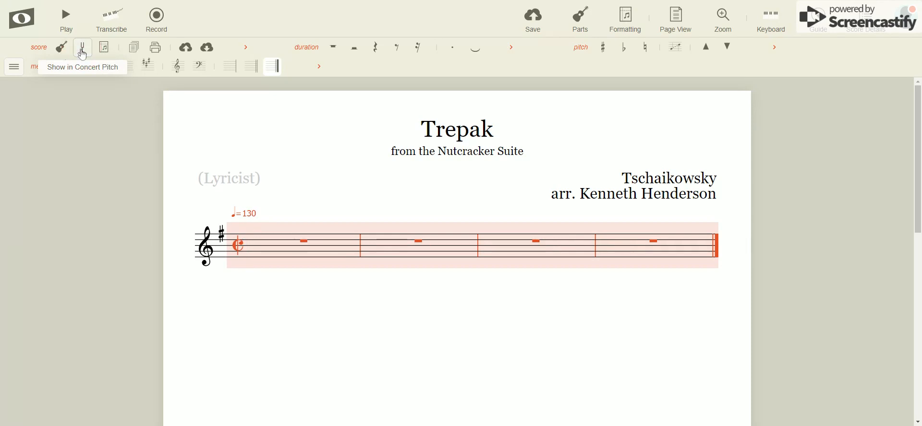
# Change the key signature of the selected four measures to Eb major
pyautogui.click(15, 67)
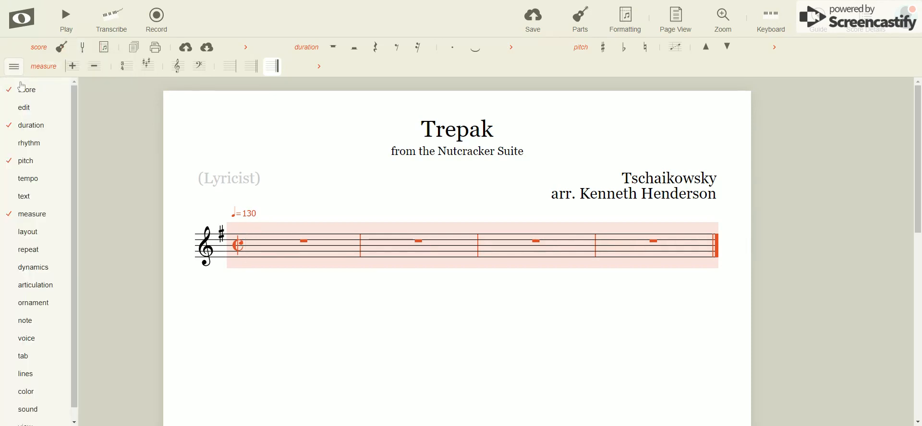
pyautogui.moveTo(22, 105)
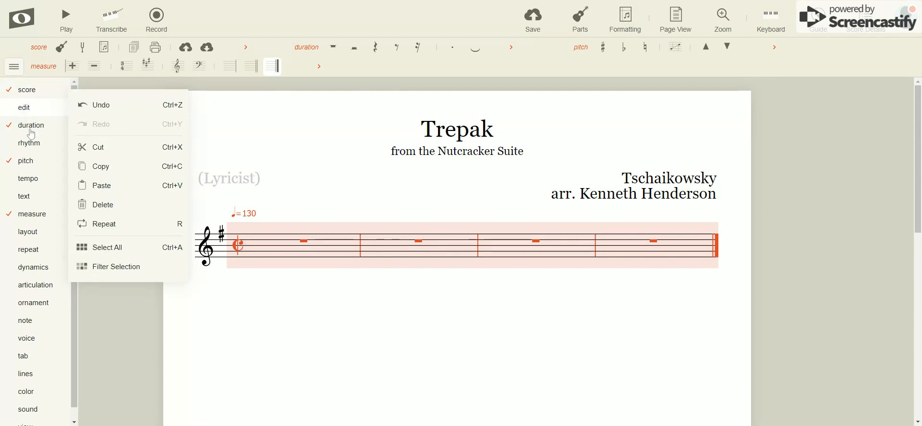
pyautogui.moveTo(53, 214)
pyautogui.click(120, 193)
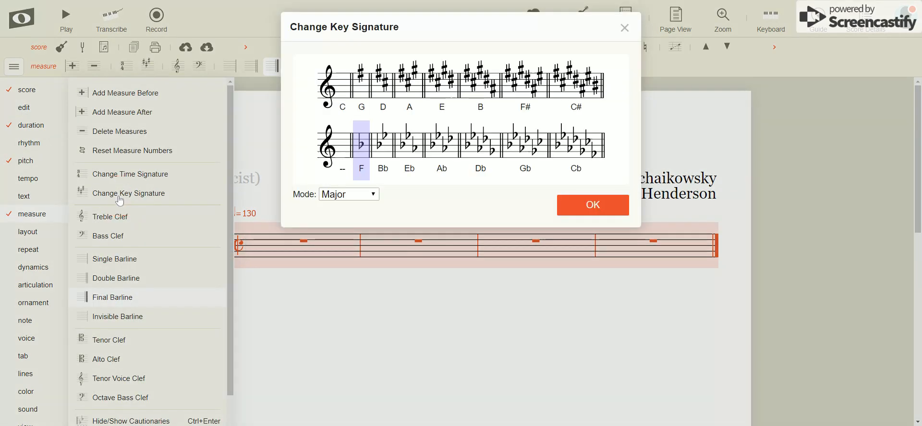
pyautogui.click(410, 144)
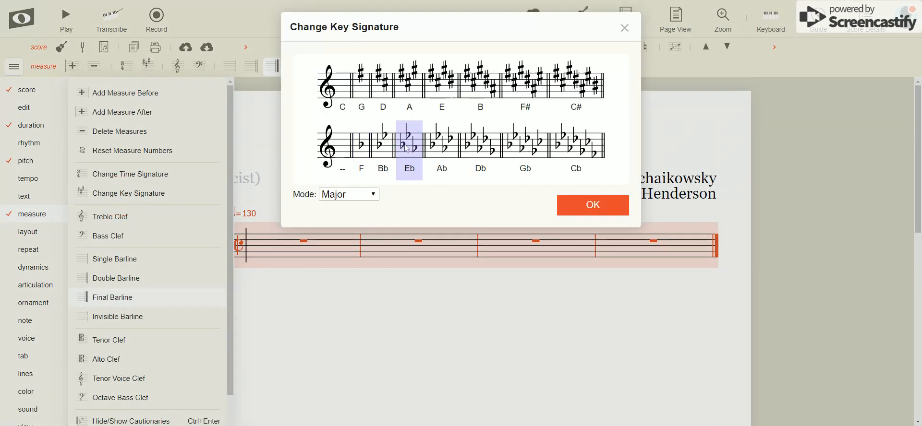
pyautogui.click(590, 205)
pyautogui.click(14, 67)
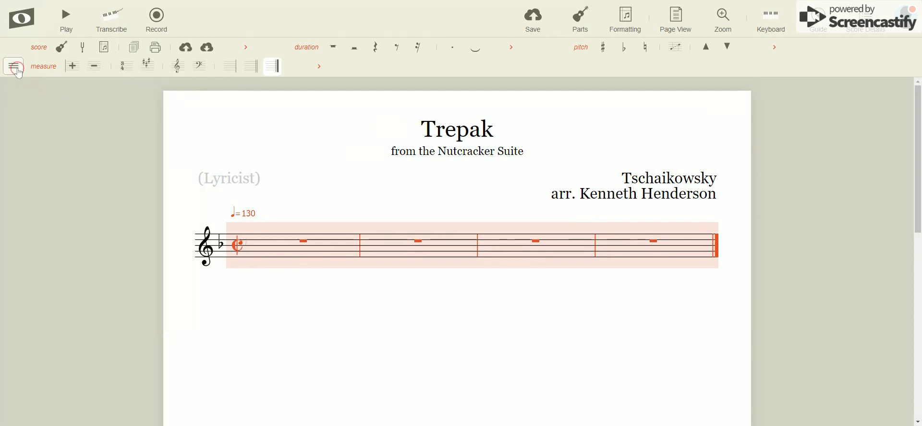
# Delete the stray high note and the tempo marking at the start of measure 1
pyautogui.click(260, 274)
pyautogui.hotkey('ctrl', 'z')
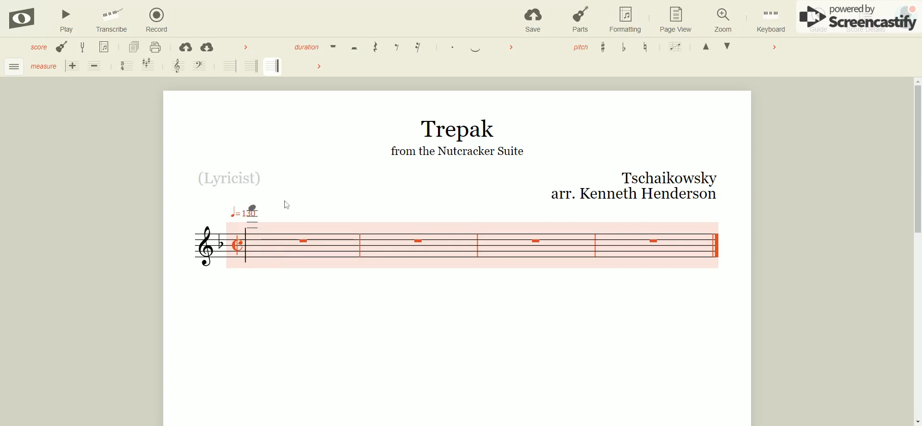
pyautogui.click(236, 219)
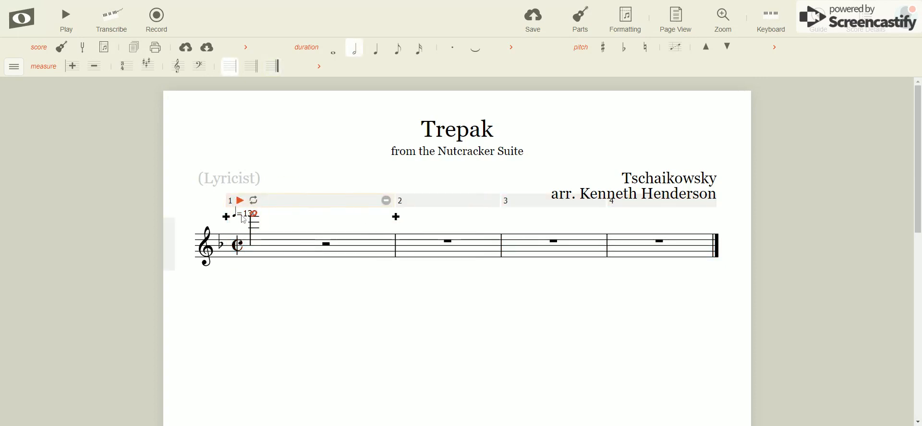
pyautogui.click(248, 217)
pyautogui.press('Delete')
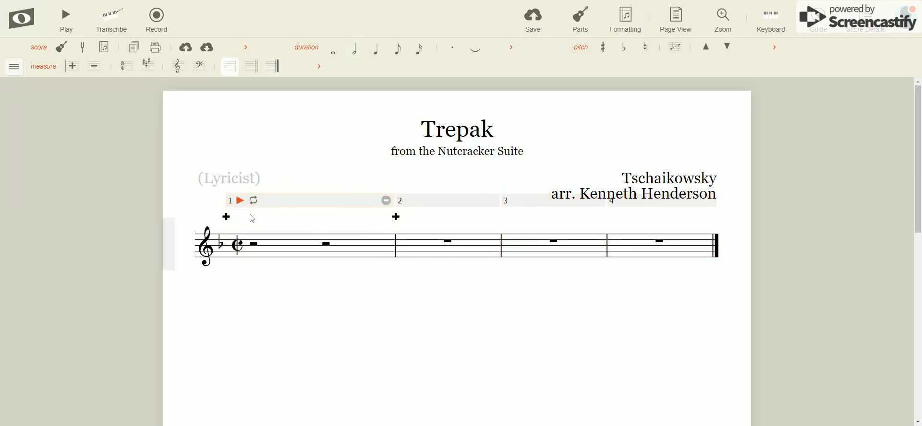
# Enter an A within the staff at the start of measure 1 and make it a quarter note
pyautogui.click(257, 248)
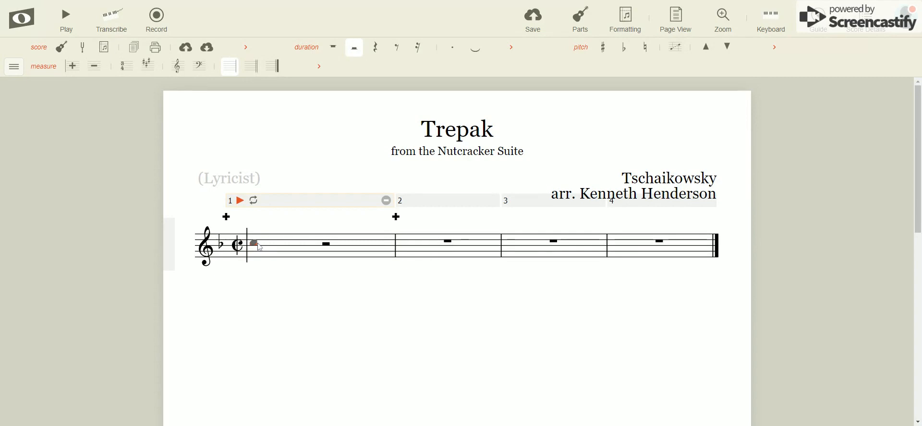
pyautogui.click(254, 248)
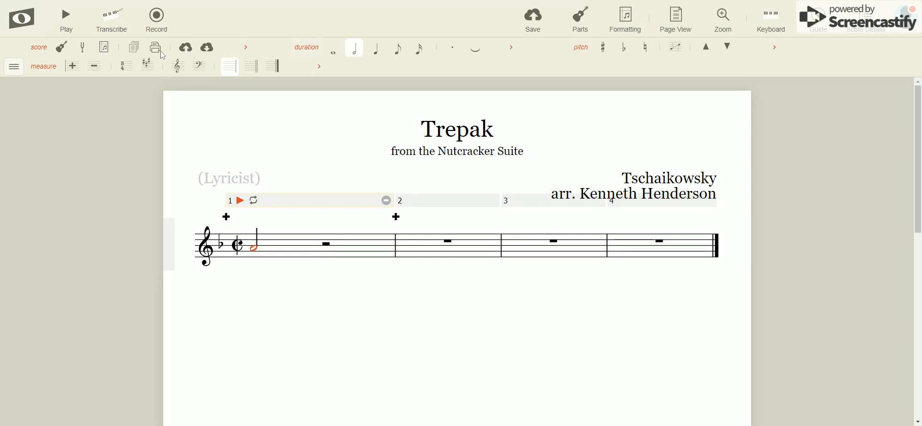
pyautogui.click(14, 66)
pyautogui.moveTo(35, 135)
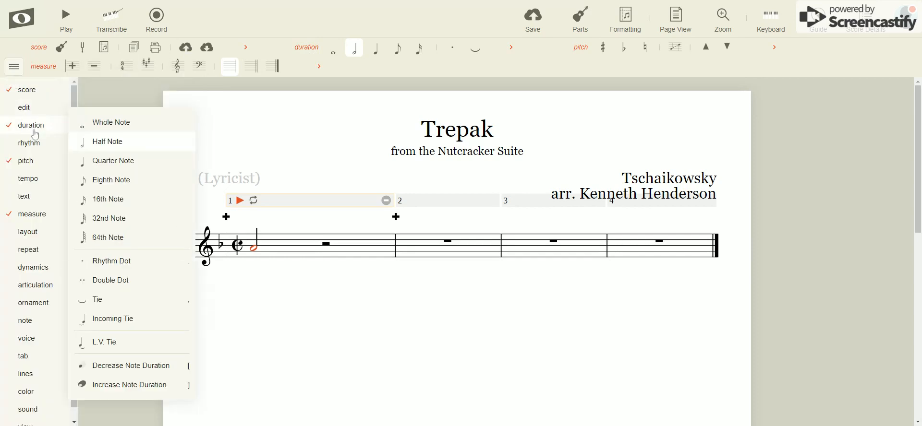
pyautogui.click(14, 66)
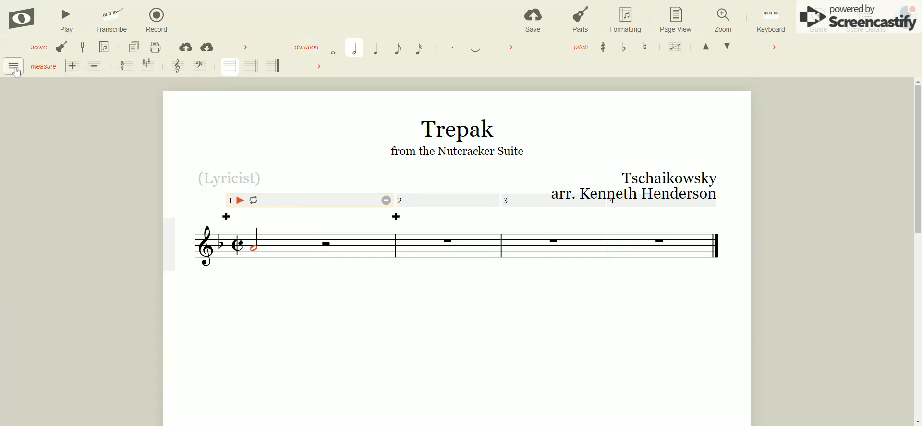
pyautogui.click(377, 55)
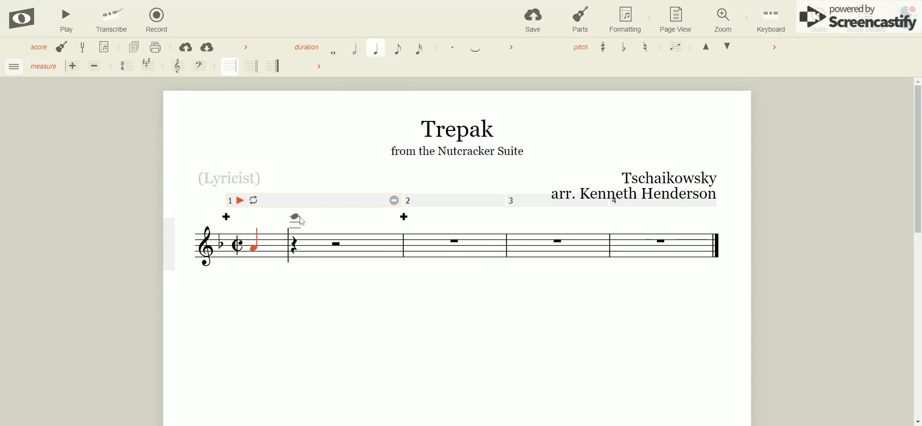
# Add an F after the A in measure 1 as an eighth note
pyautogui.click(297, 257)
pyautogui.press('Down')
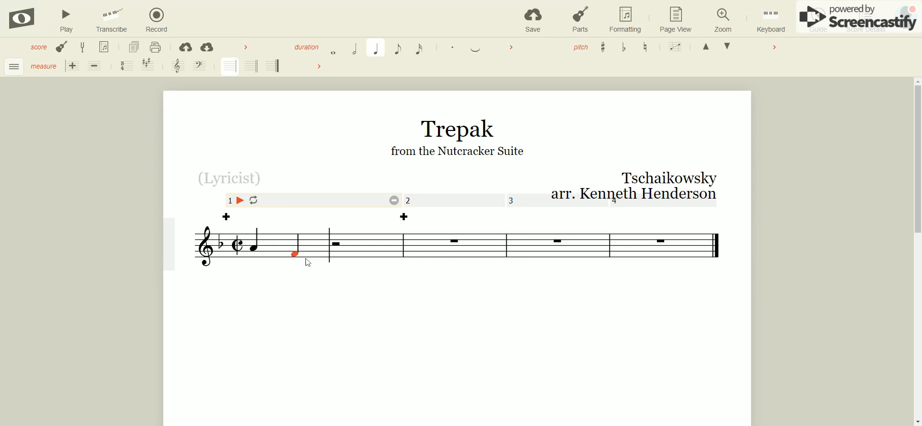
pyautogui.click(399, 49)
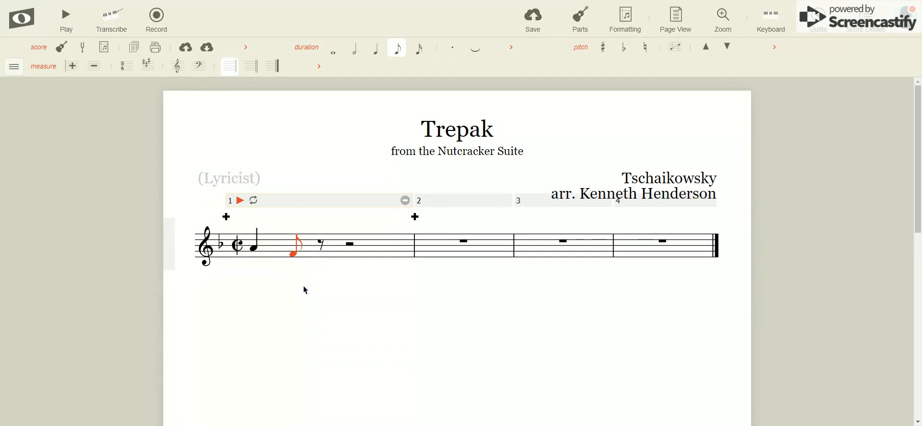
# Try sixteenth and quarter durations on the F in measure 1, and return it to an eighth note
pyautogui.press('3')
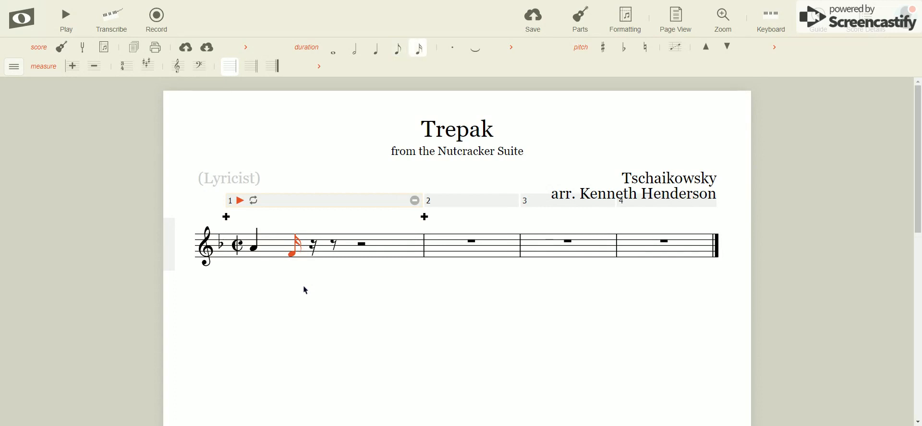
pyautogui.press('[')
pyautogui.press(']')
pyautogui.press(']')
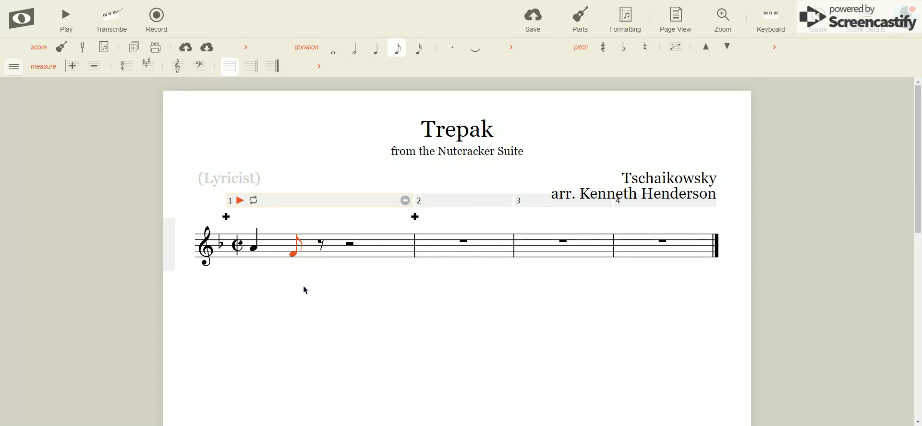
pyautogui.press('5')
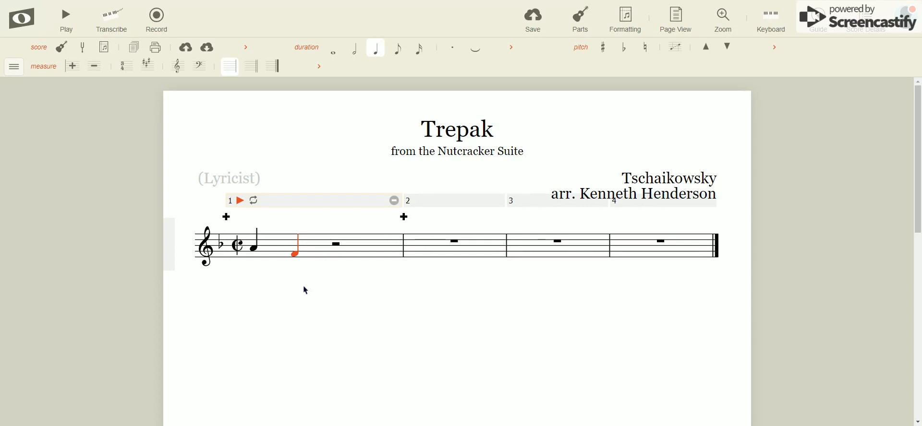
pyautogui.press('4')
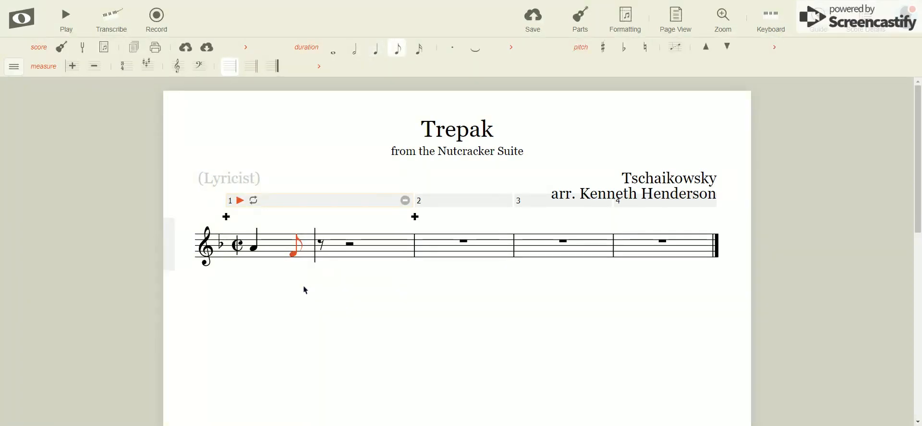
# Add an eighth-note E after the F in measure 1, delete it and undo the deletion
pyautogui.click(322, 262)
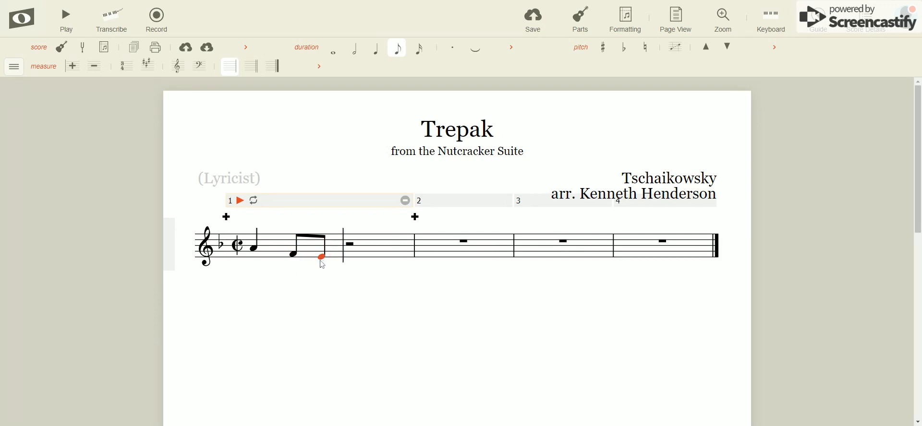
pyautogui.press('Delete')
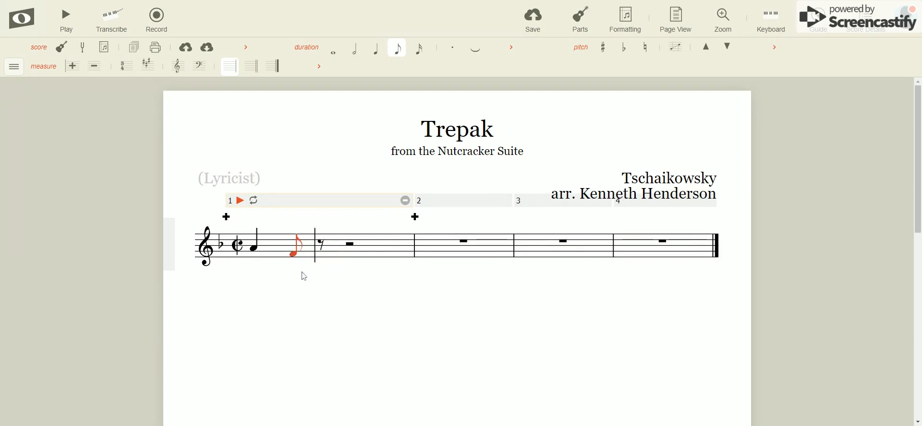
pyautogui.hotkey('ctrl', 'z')
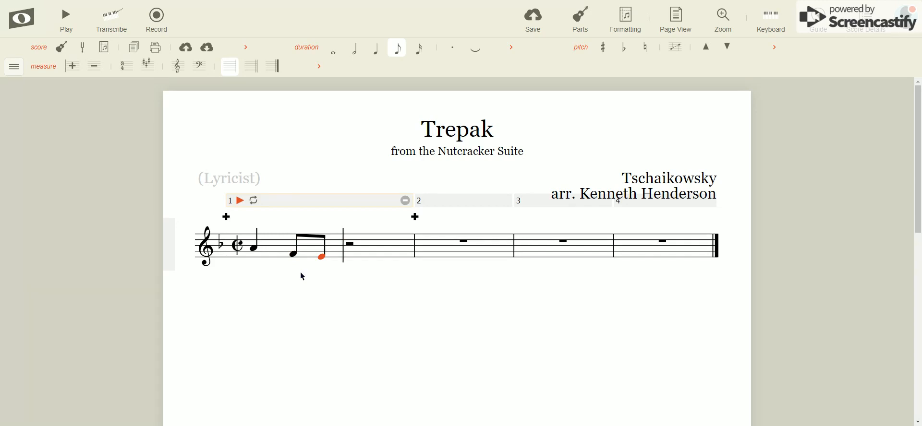
# Fill the rest of measure 1 with two quarter-note As
pyautogui.press('a')
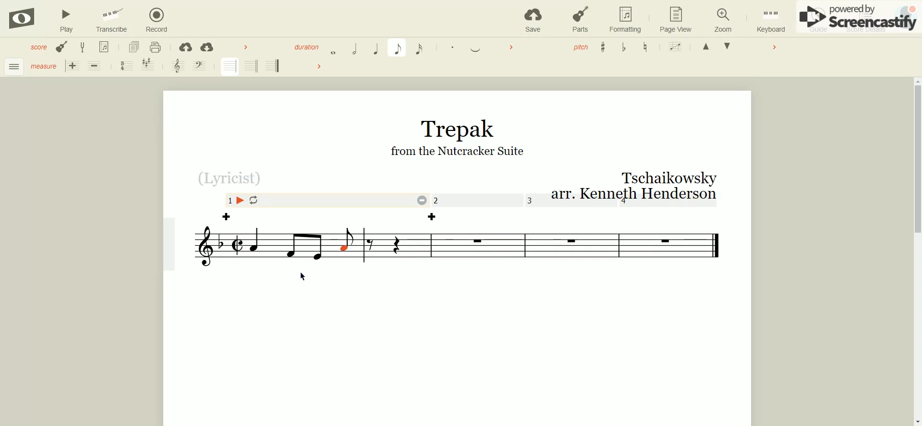
pyautogui.press('5')
pyautogui.press('a')
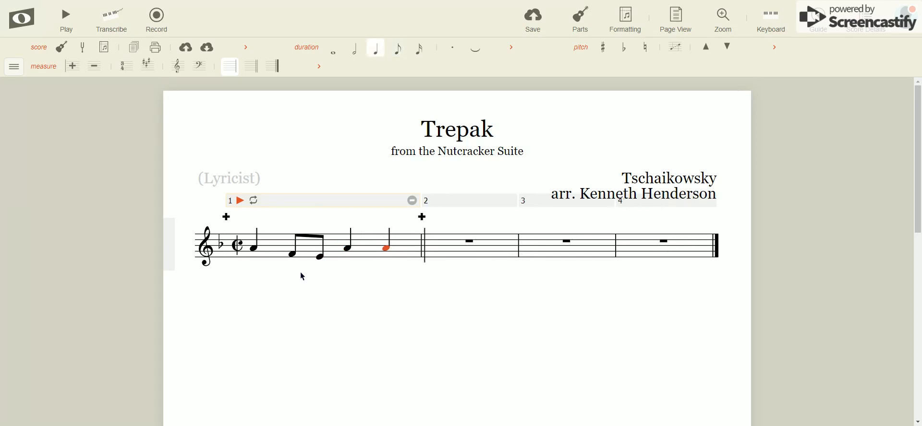
# Fill measure 2 with three quarter-note Fs and a quarter-note B
pyautogui.press('f')
pyautogui.press('f')
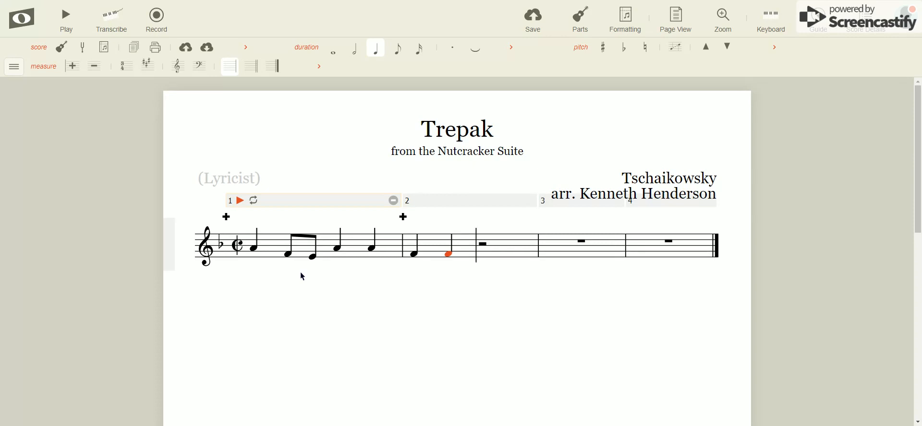
pyautogui.press('f')
pyautogui.press('b')
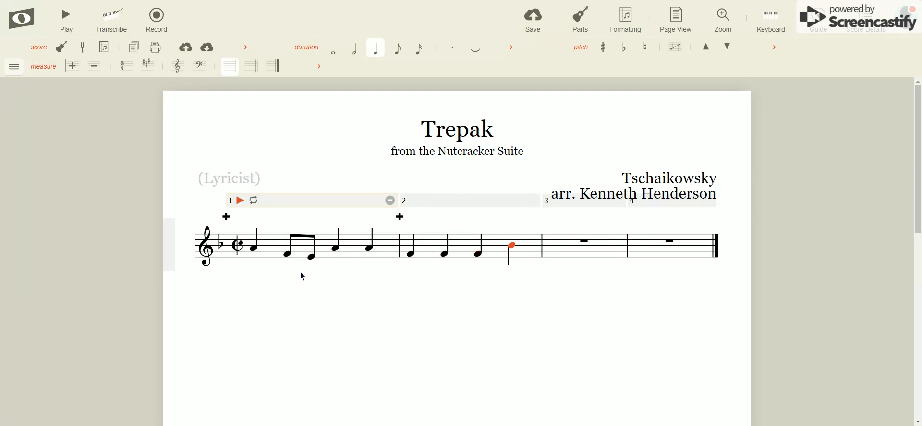
# Begin measure 3 with a quarter-note A followed by an eighth-note C
pyautogui.press('a')
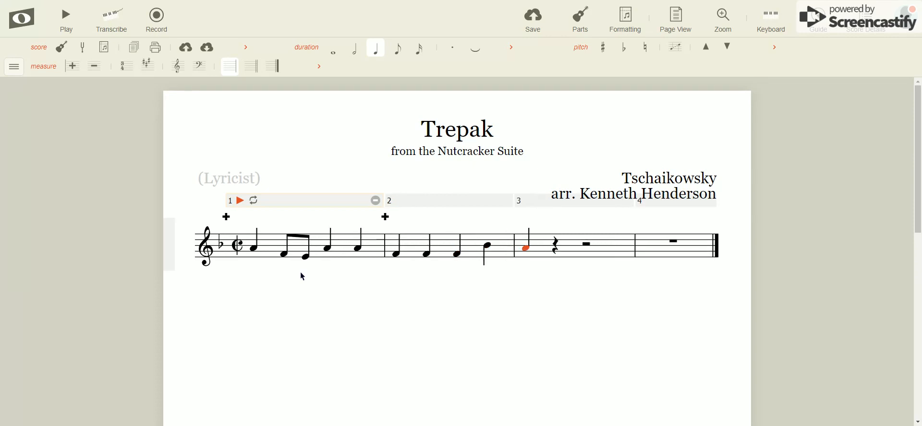
pyautogui.press('c')
pyautogui.press('4')
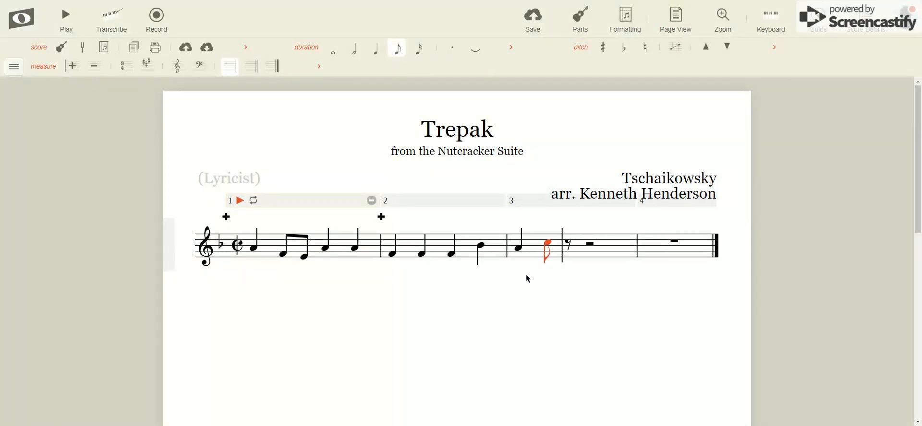
# Shift the eighth note in measure 3 through several pitches and accidentals, ending on B natural
pyautogui.press('Up')
pyautogui.press('Up')
pyautogui.press('Down')
pyautogui.press('Down')
pyautogui.press('Down')
pyautogui.press('Up')
pyautogui.press('Up')
pyautogui.press('Down')
pyautogui.press('Down')
pyautogui.press('+')
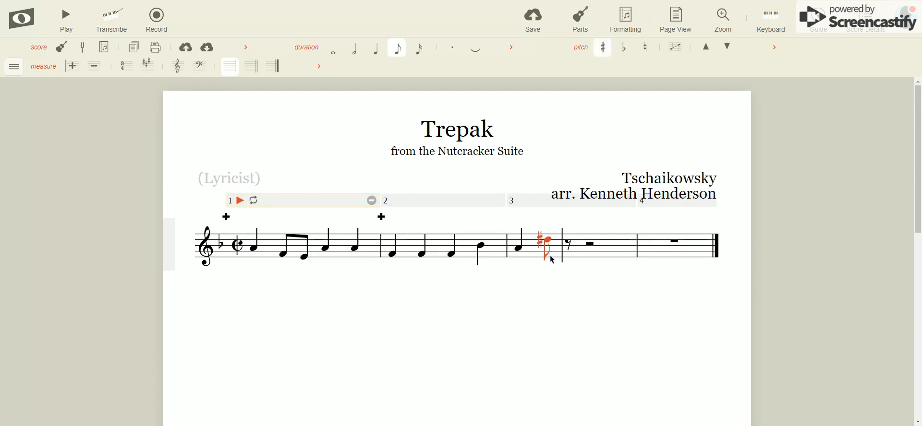
pyautogui.press('-')
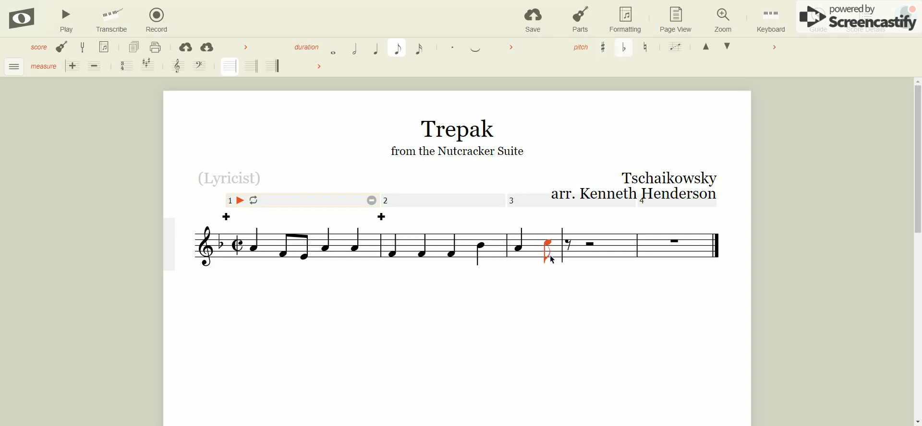
pyautogui.press('=')
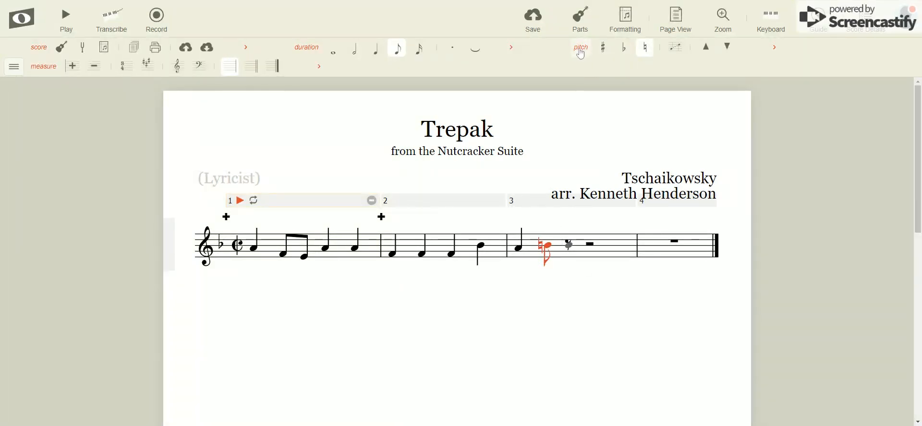
# Raise the B natural in measure 3 by octaves and lower it back to its original octave
pyautogui.click(14, 71)
pyautogui.click(12, 70)
pyautogui.press('Left')
pyautogui.hotkey('ctrl', 'Up')
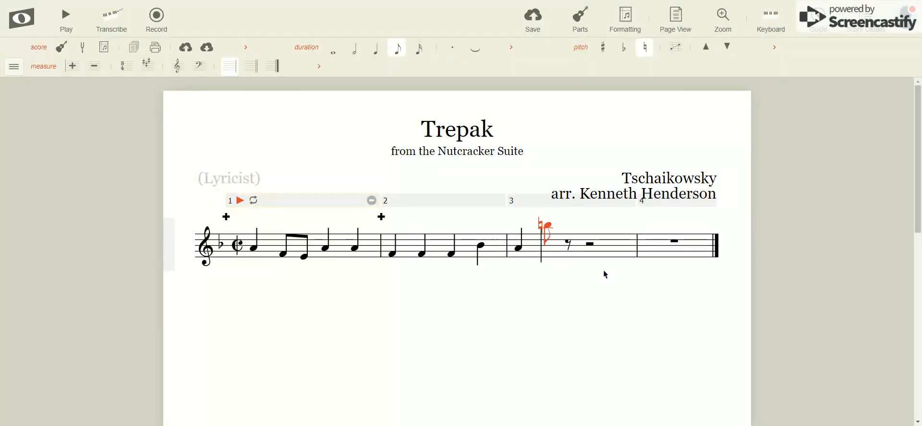
pyautogui.hotkey('ctrl', 'Up')
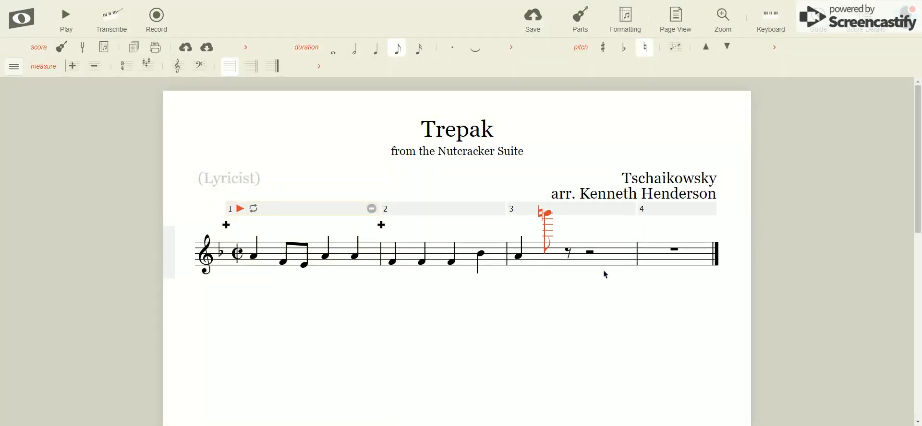
pyautogui.hotkey('ctrl', 'Up')
pyautogui.hotkey('ctrl', 'Down')
pyautogui.hotkey('ctrl', 'Down')
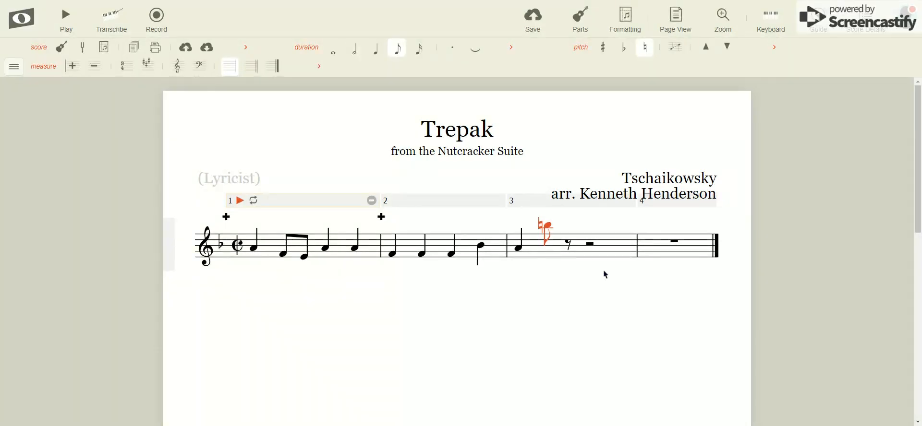
pyautogui.hotkey('ctrl', 'Down')
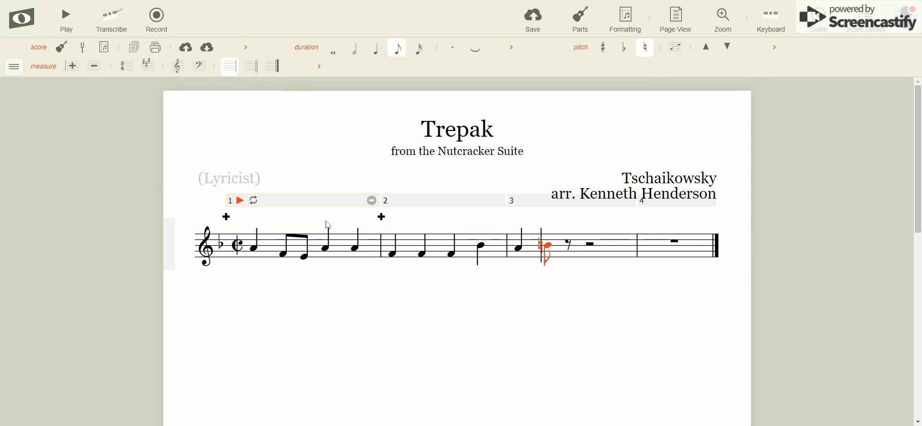
# Add an empty measure after measure 3 and save the score
pyautogui.click(610, 244)
pyautogui.click(598, 195)
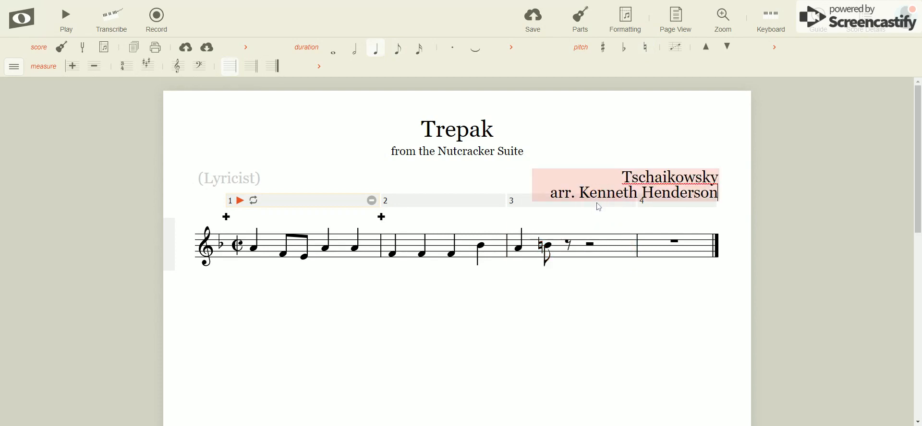
pyautogui.click(524, 208)
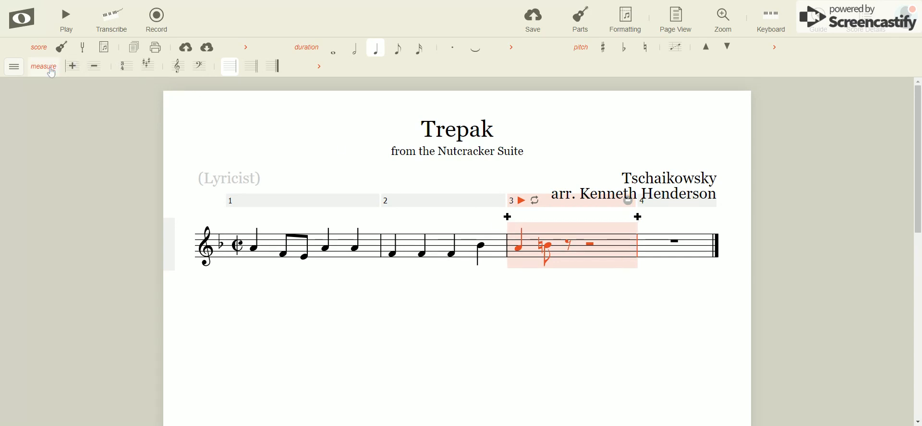
pyautogui.click(74, 71)
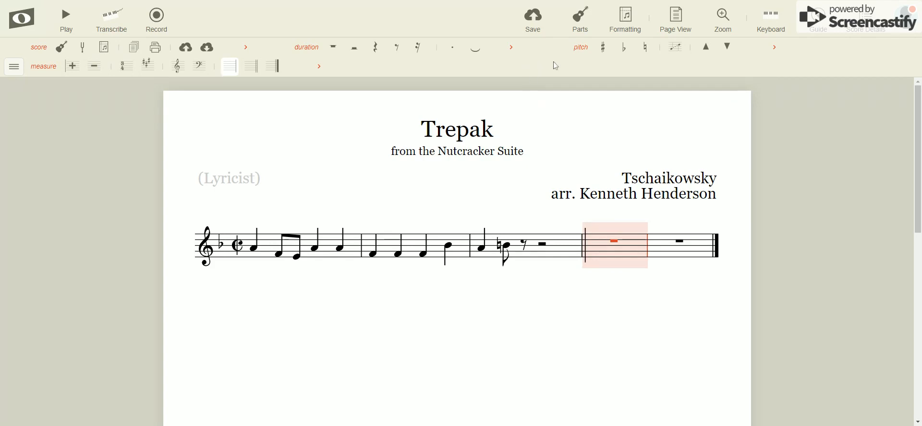
pyautogui.click(538, 28)
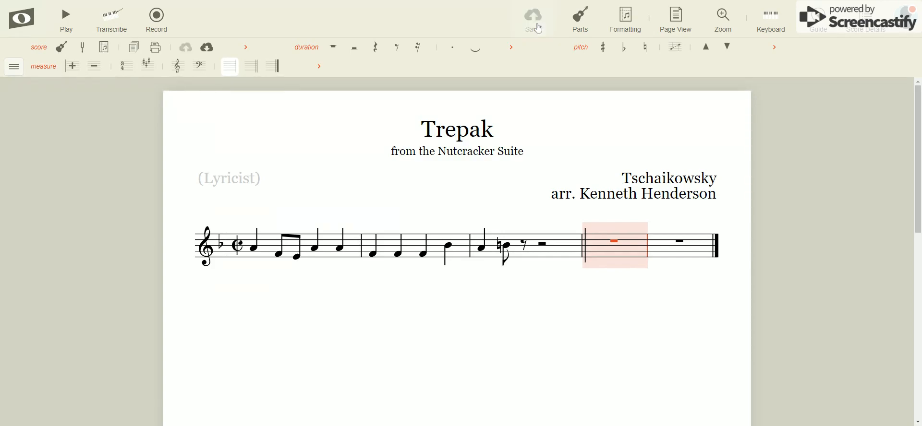